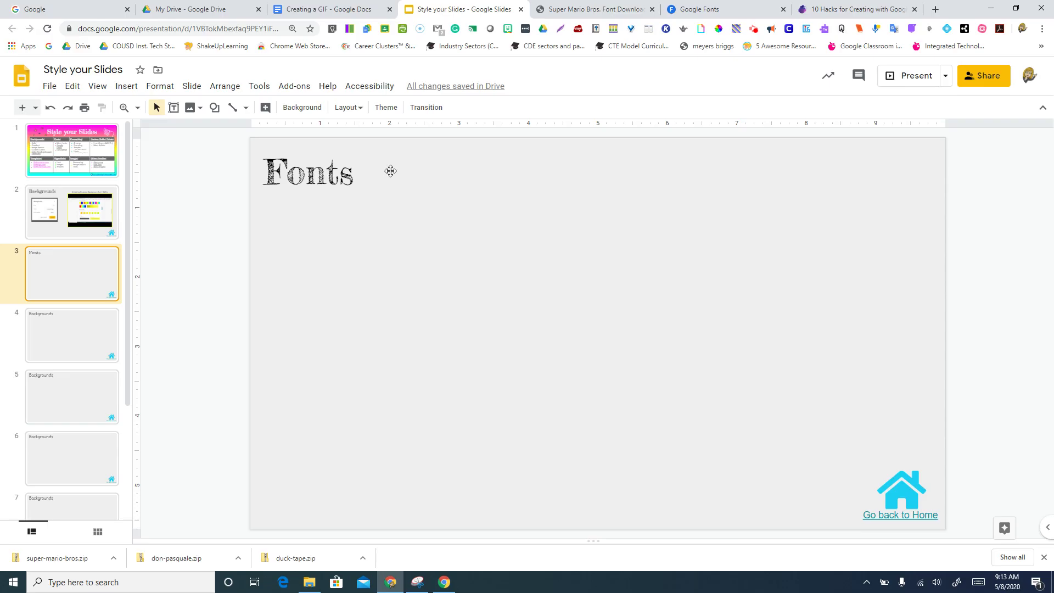
Select the Fonts title text box on slide 3
left_click(305, 184)
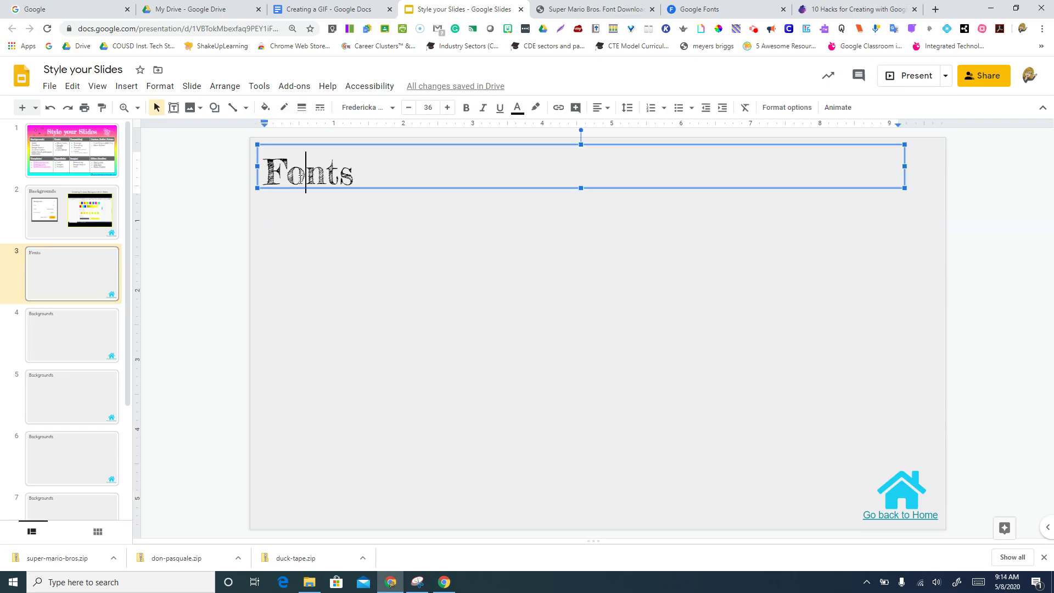
left_click(360, 178)
left_click(385, 236)
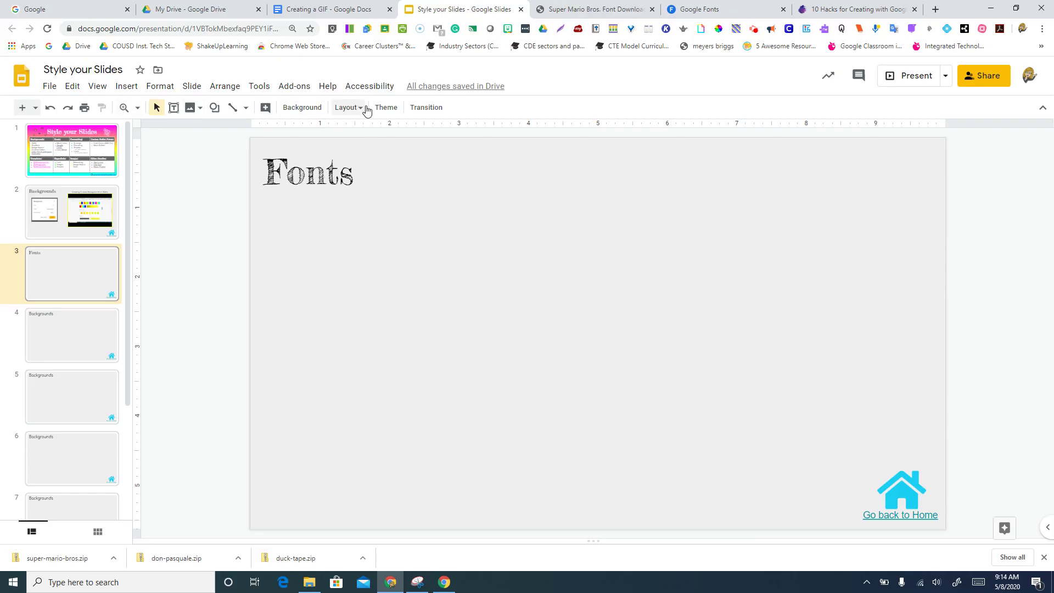
left_click(337, 180)
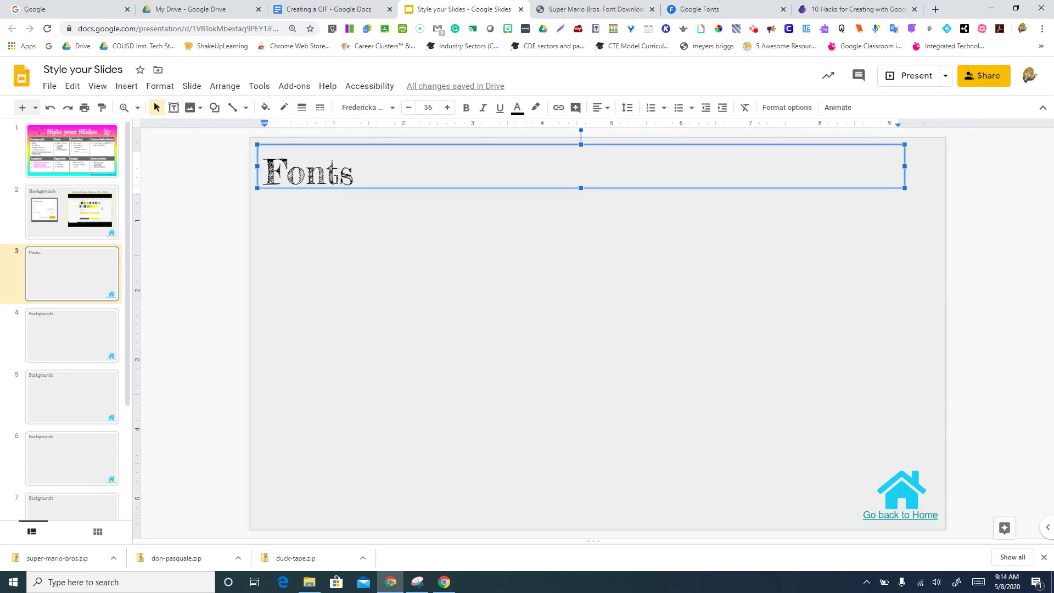
Open the font-family list and scroll through the available fonts
left_click(391, 108)
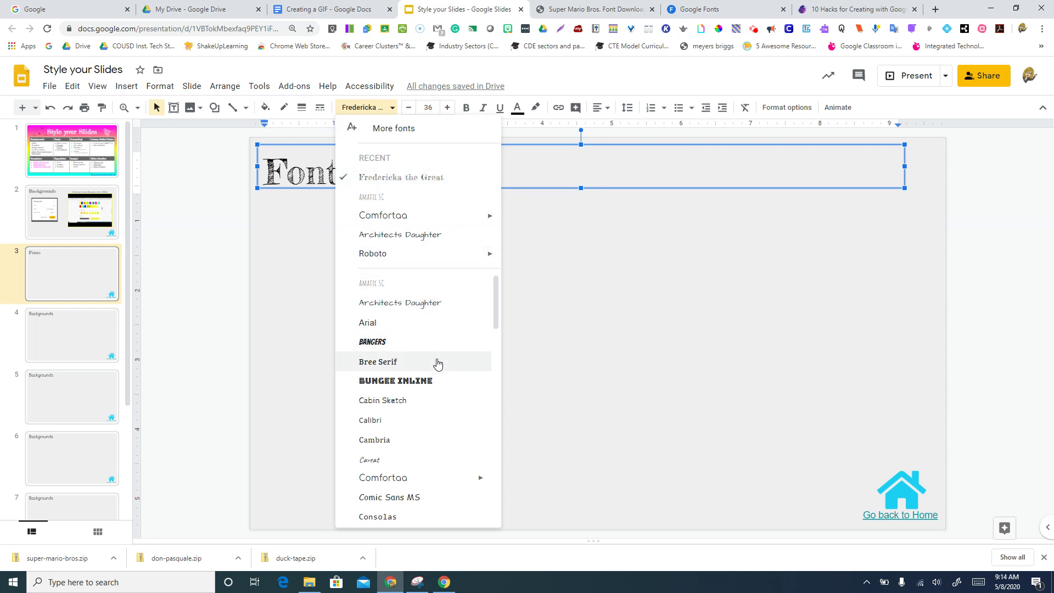
scroll(428, 352, "down", 5)
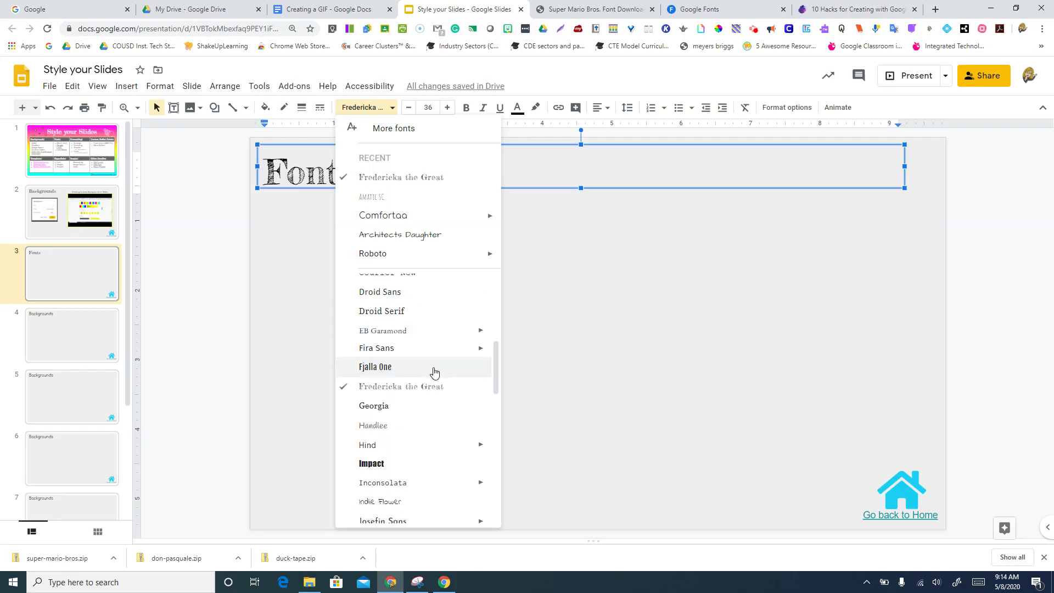
scroll(431, 406, "down", 10)
scroll(434, 443, "up", 5)
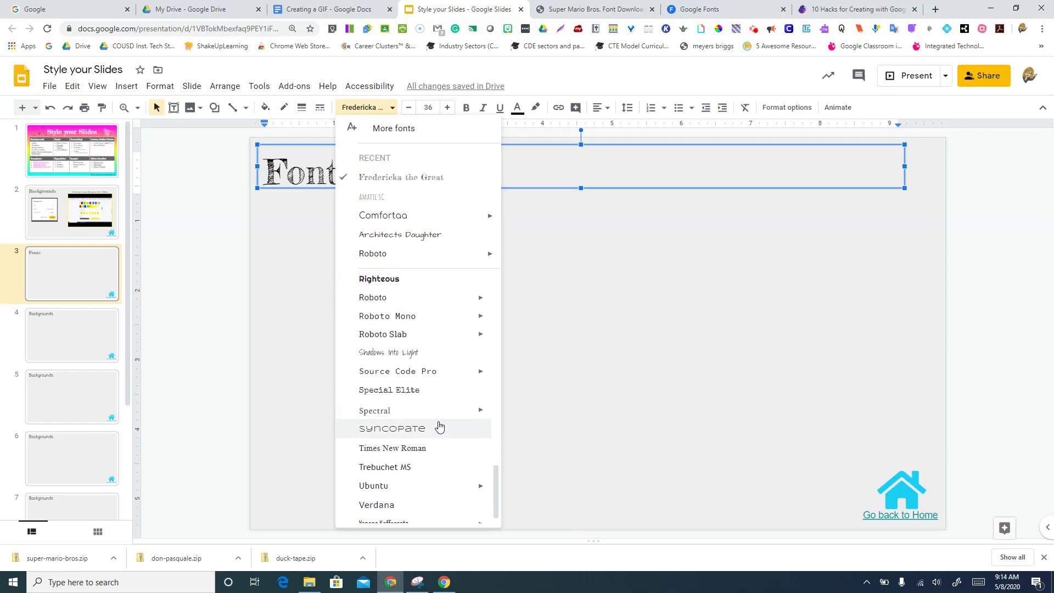
mouse_move(424, 316)
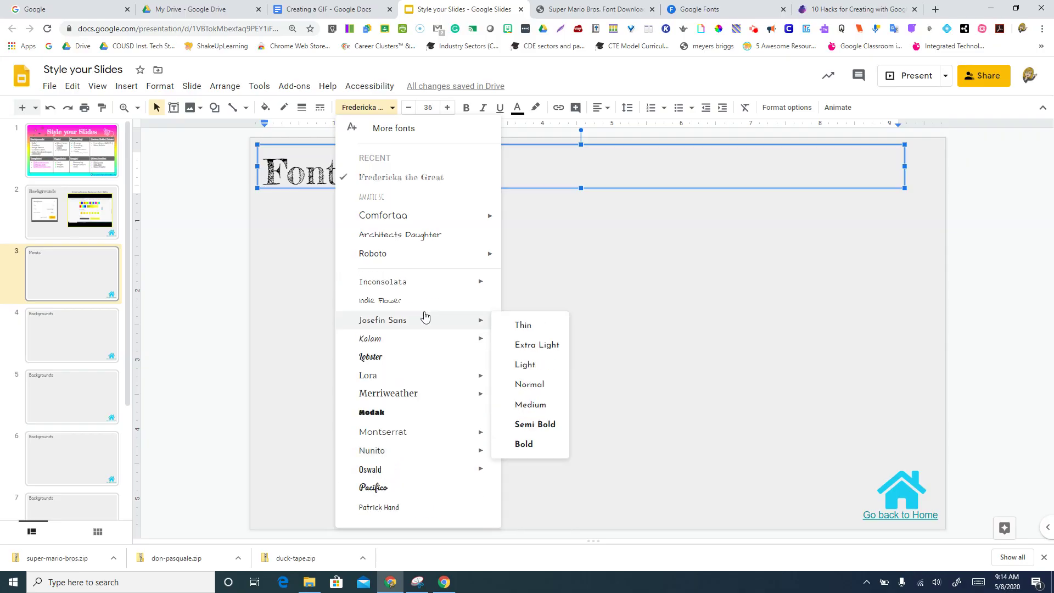
scroll(424, 316, "up", 1)
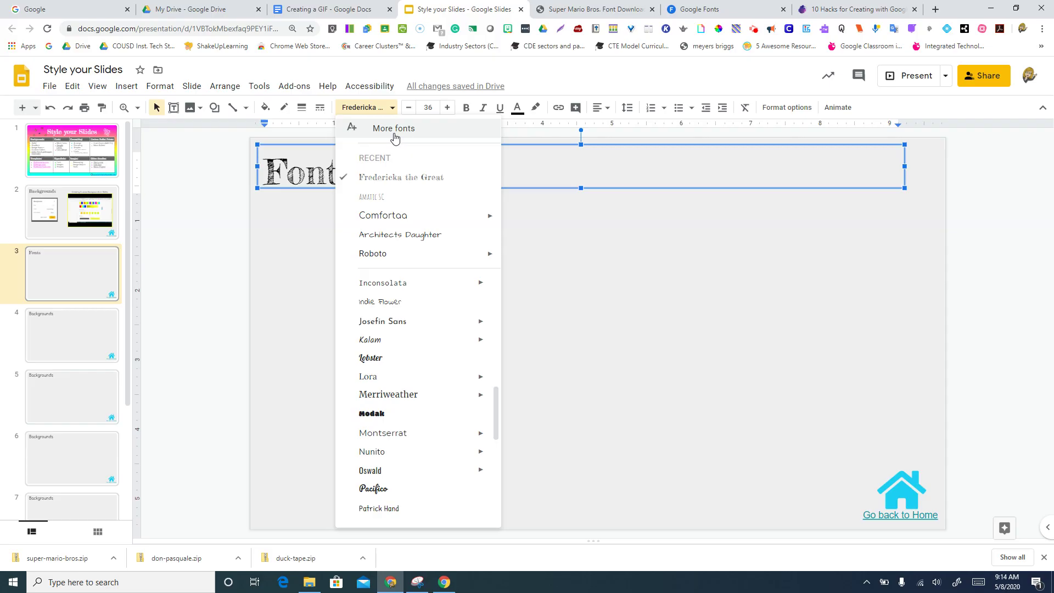
Open the More fonts catalogue and clear the old 'super mario brothers' search
left_click(382, 132)
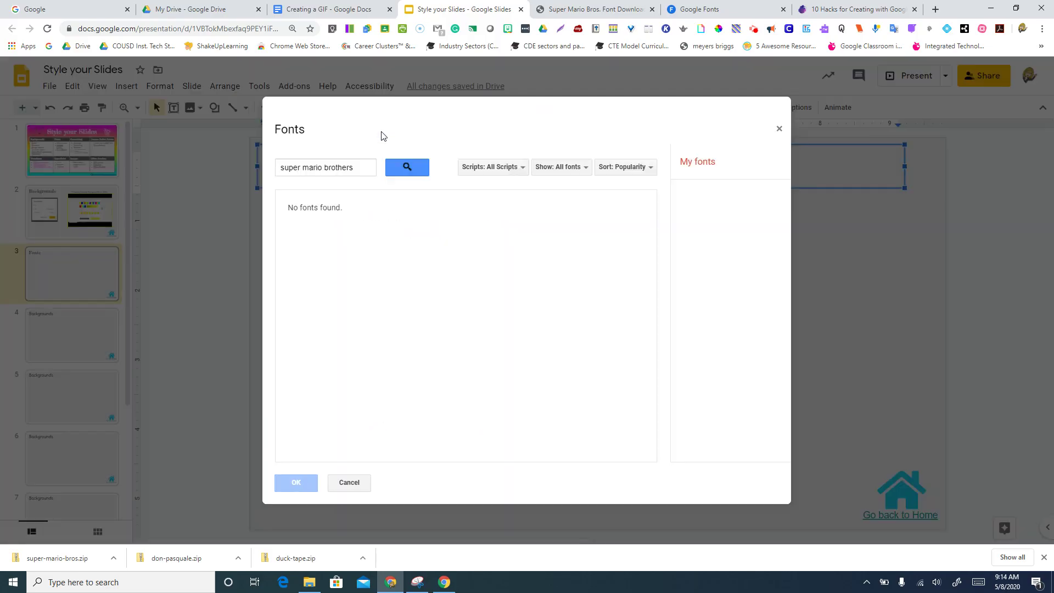
left_click_drag(366, 162, 263, 189)
key("BackSpace")
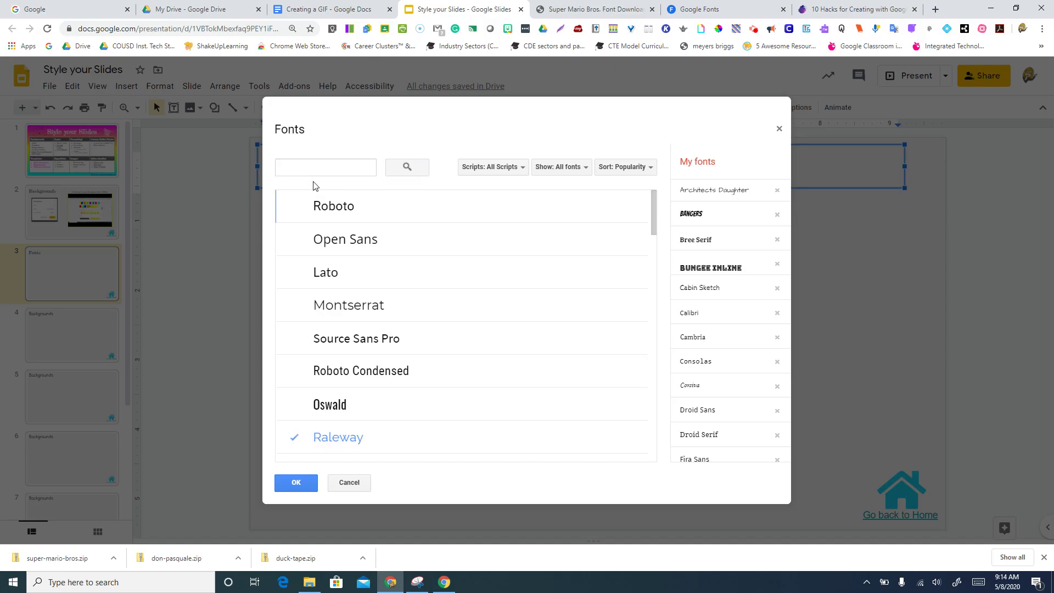
Scroll down the font catalogue, check Luckiest Guy and confirm with OK
scroll(473, 251, "down", 2)
scroll(466, 254, "down", 3)
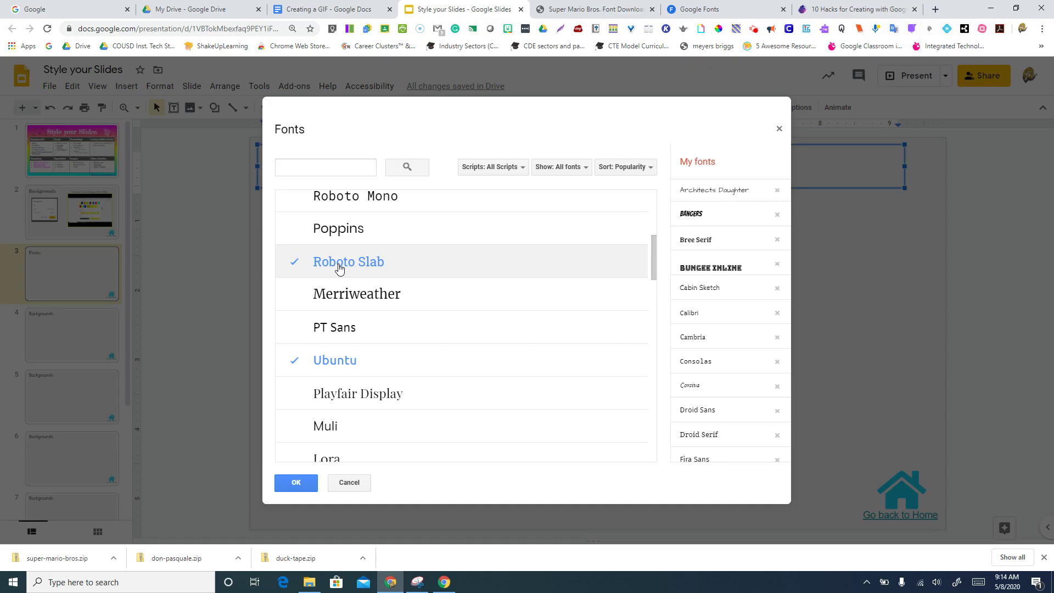
scroll(494, 385, "down", 2)
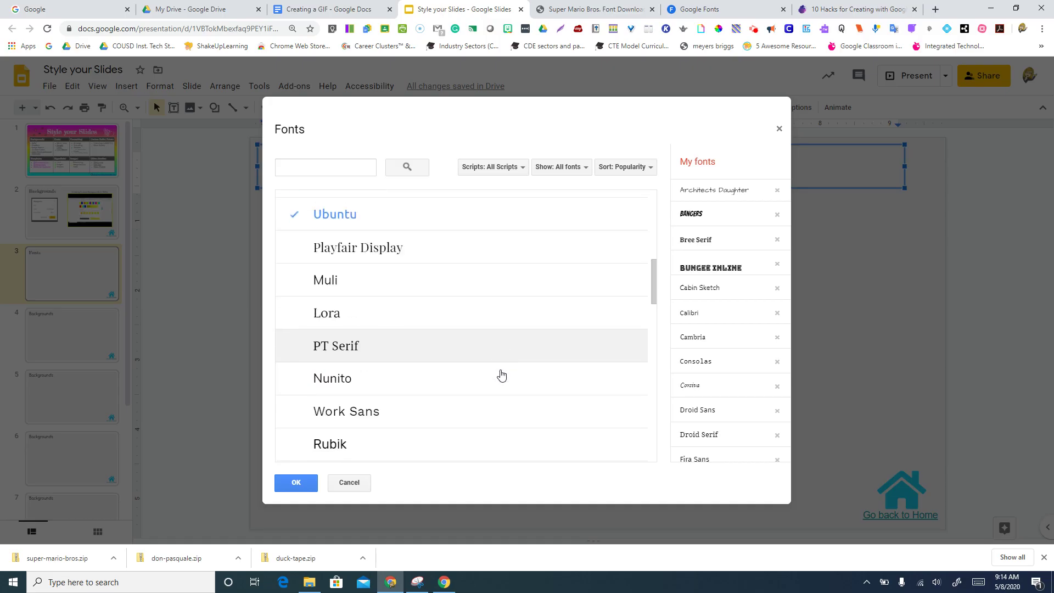
scroll(499, 373, "down", 8)
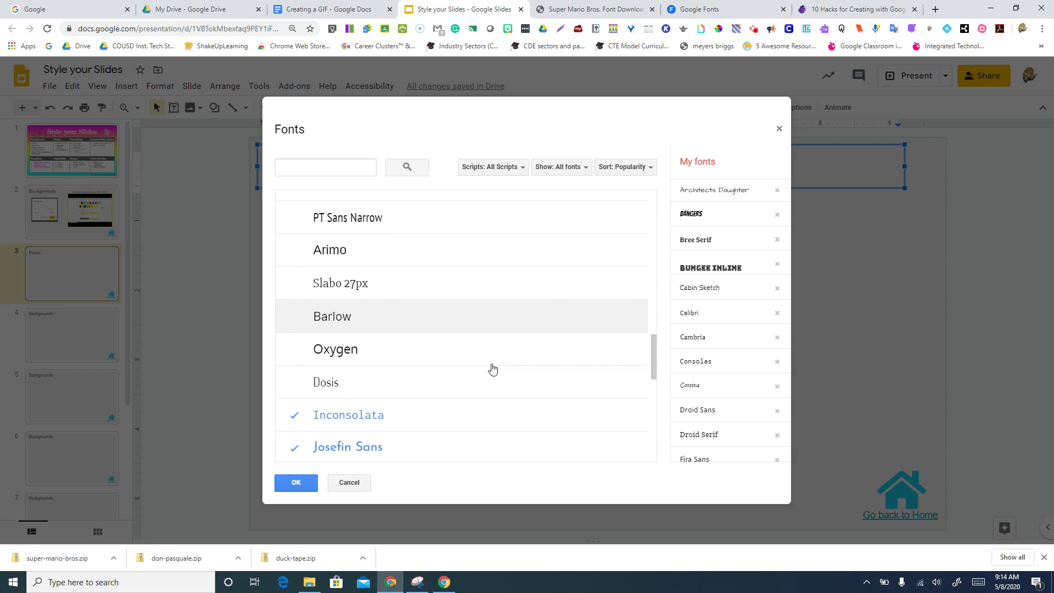
scroll(491, 369, "down", 8)
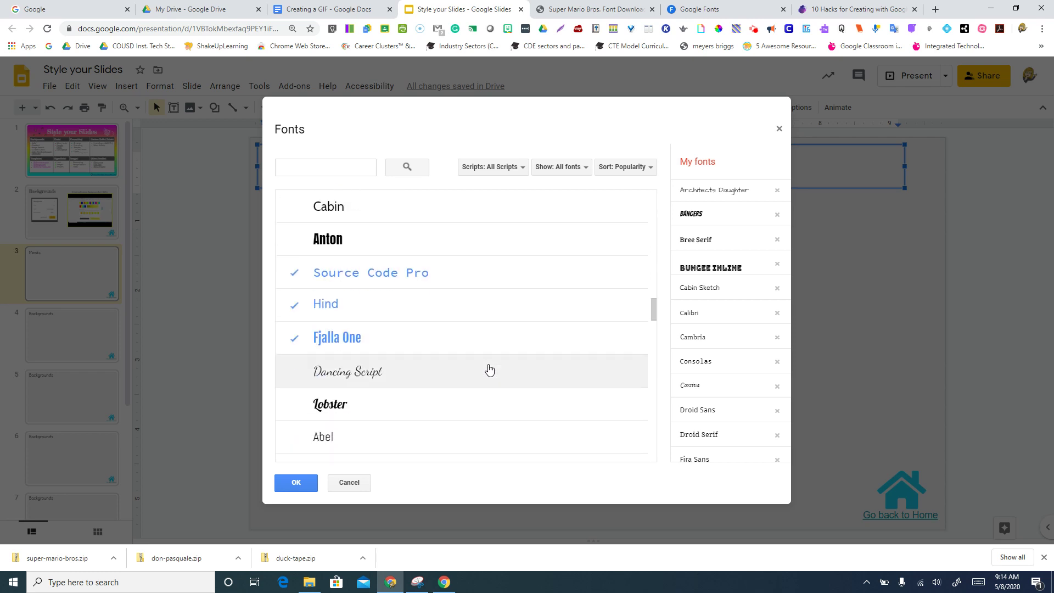
scroll(488, 369, "down", 5)
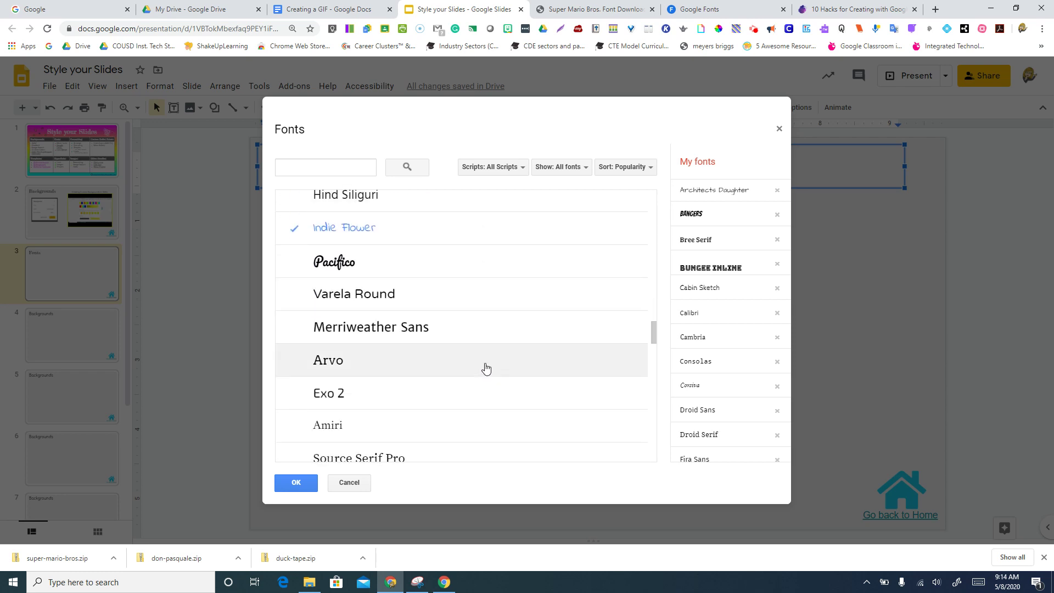
scroll(486, 368, "down", 2)
scroll(486, 368, "down", 8)
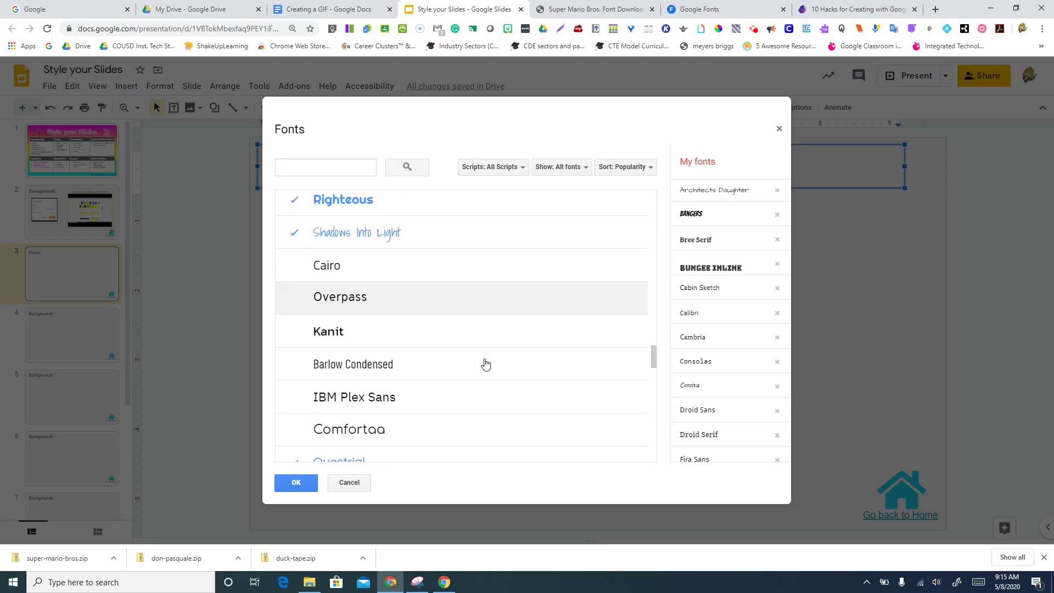
scroll(484, 363, "down", 10)
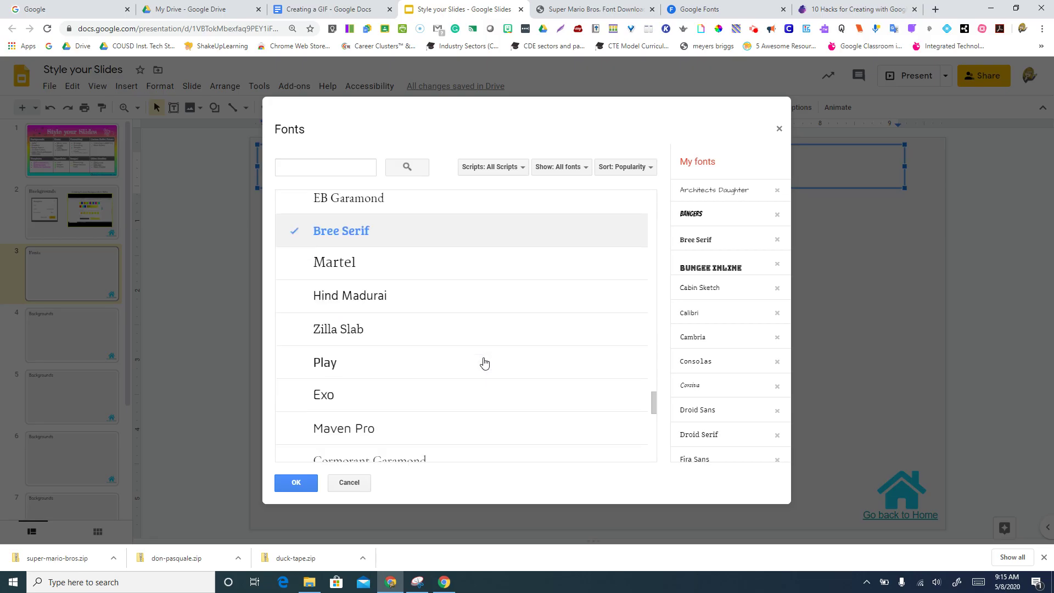
scroll(483, 365, "down", 3)
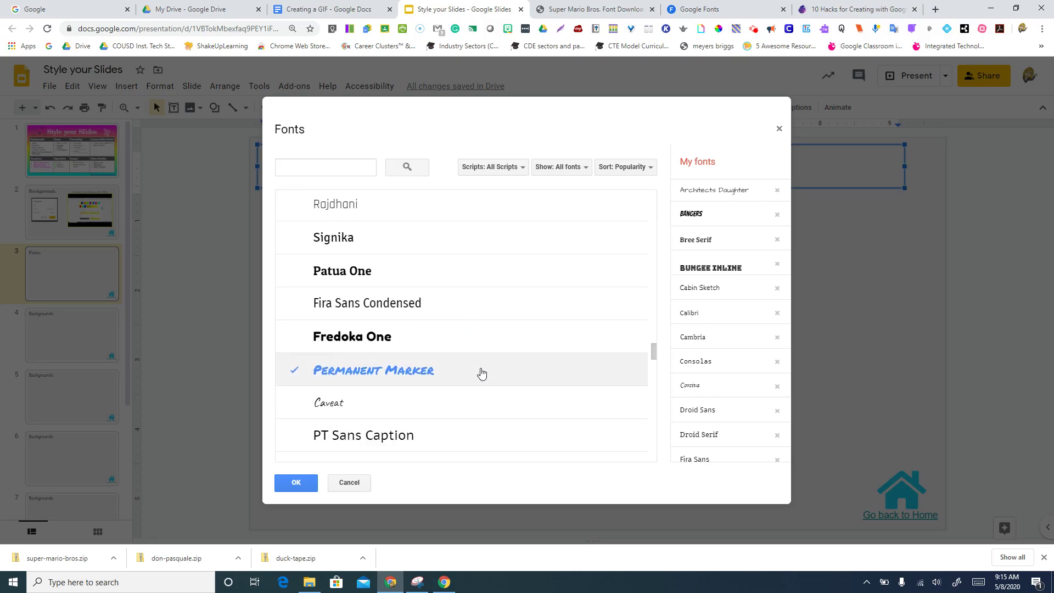
scroll(482, 371, "down", 1)
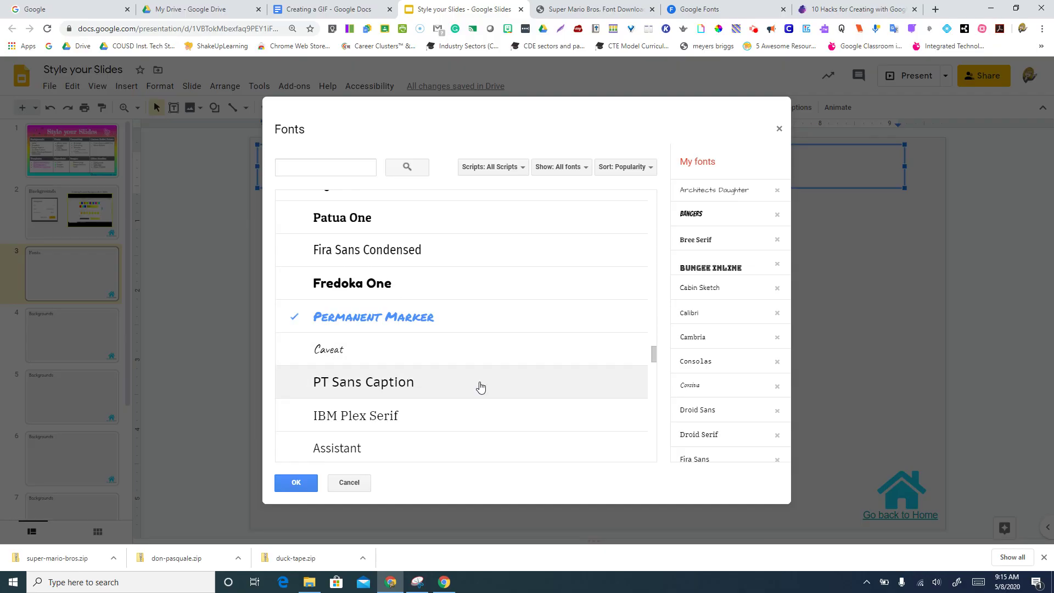
scroll(480, 383, "down", 6)
scroll(480, 386, "down", 4)
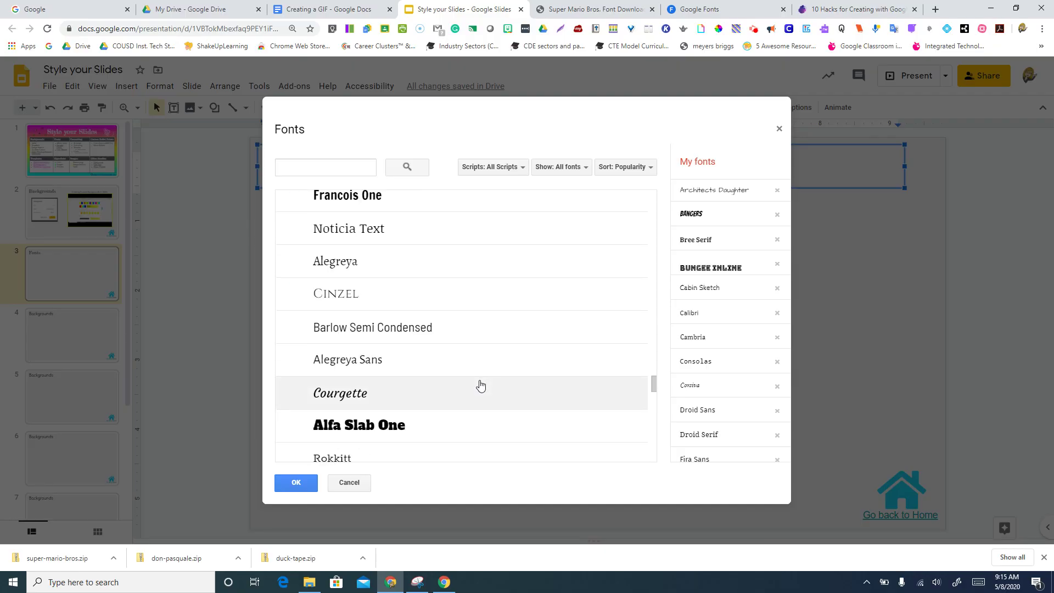
scroll(491, 394, "down", 6)
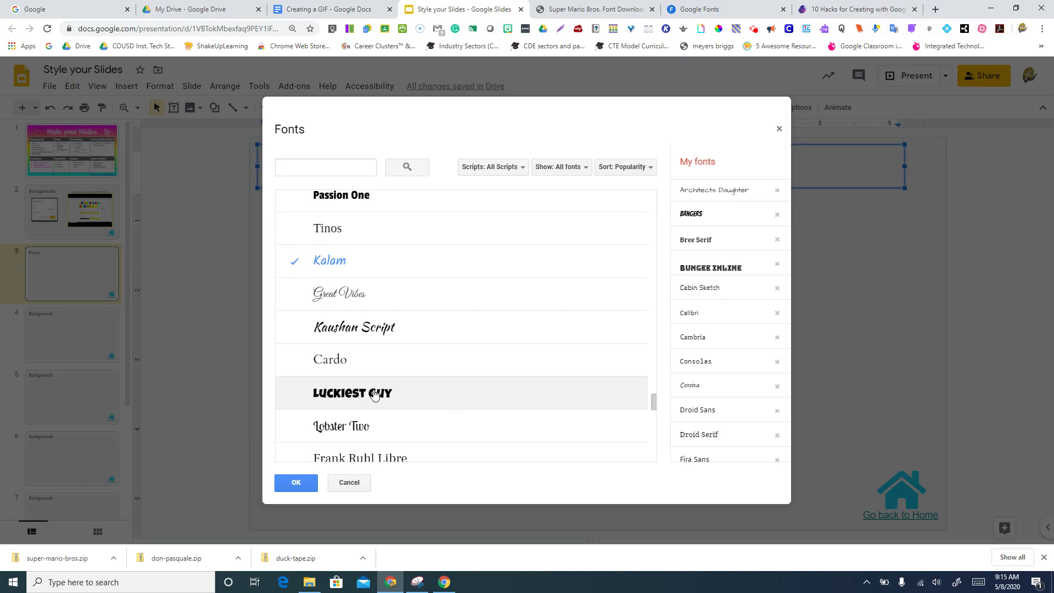
left_click(301, 401)
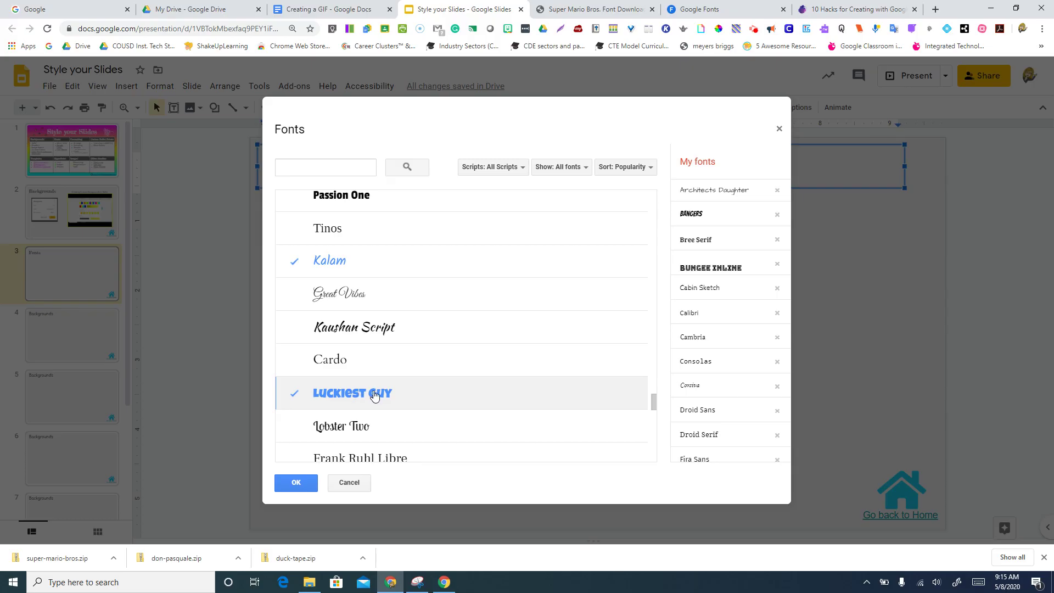
left_click(292, 482)
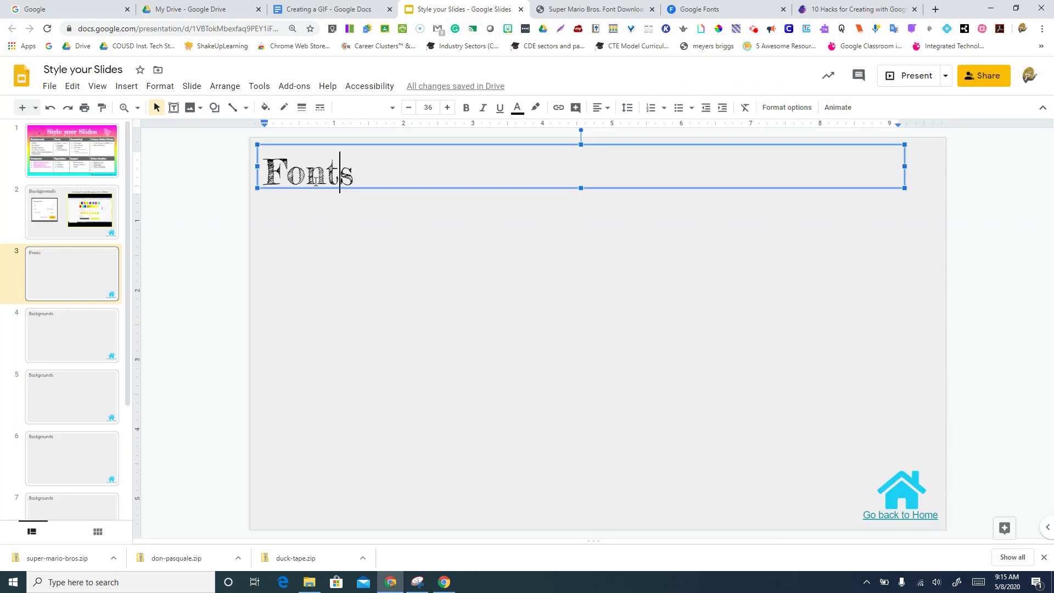
Set the Fonts title to Luckiest Guy, then switch to the Google Fonts tab
triple_click(315, 183)
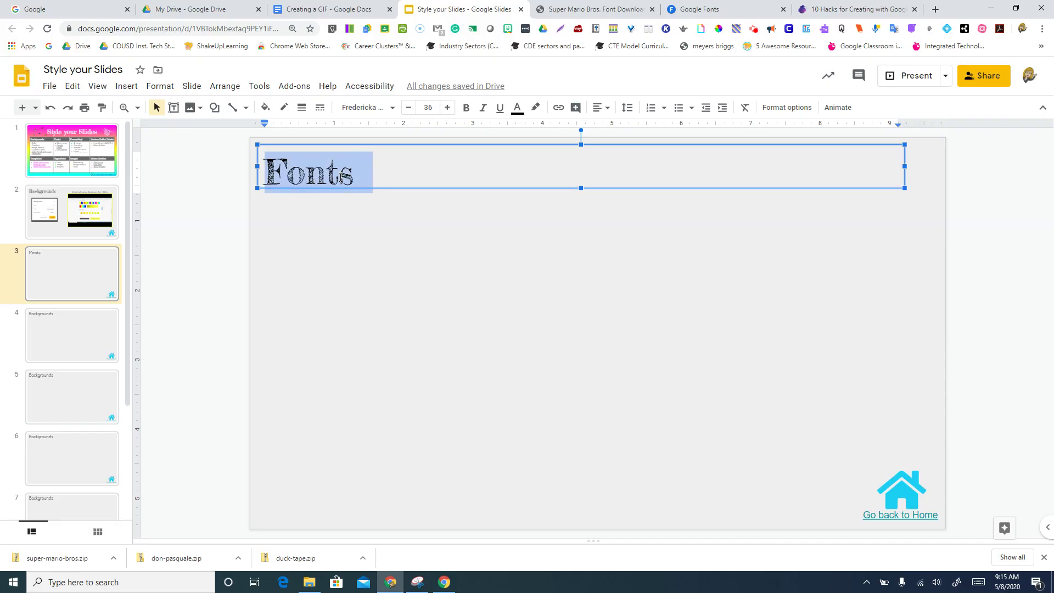
left_click(393, 109)
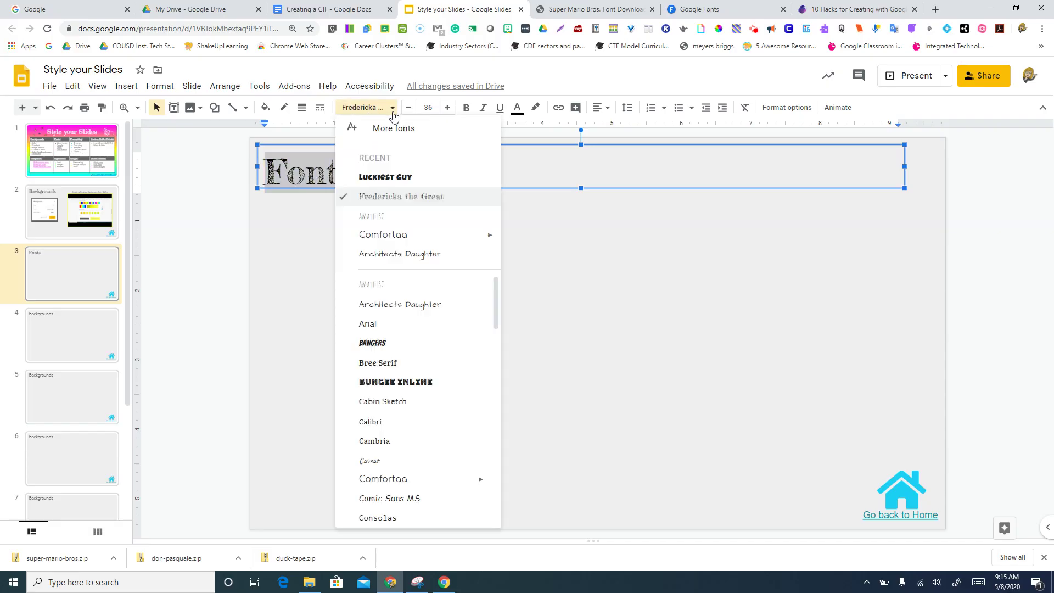
left_click(383, 179)
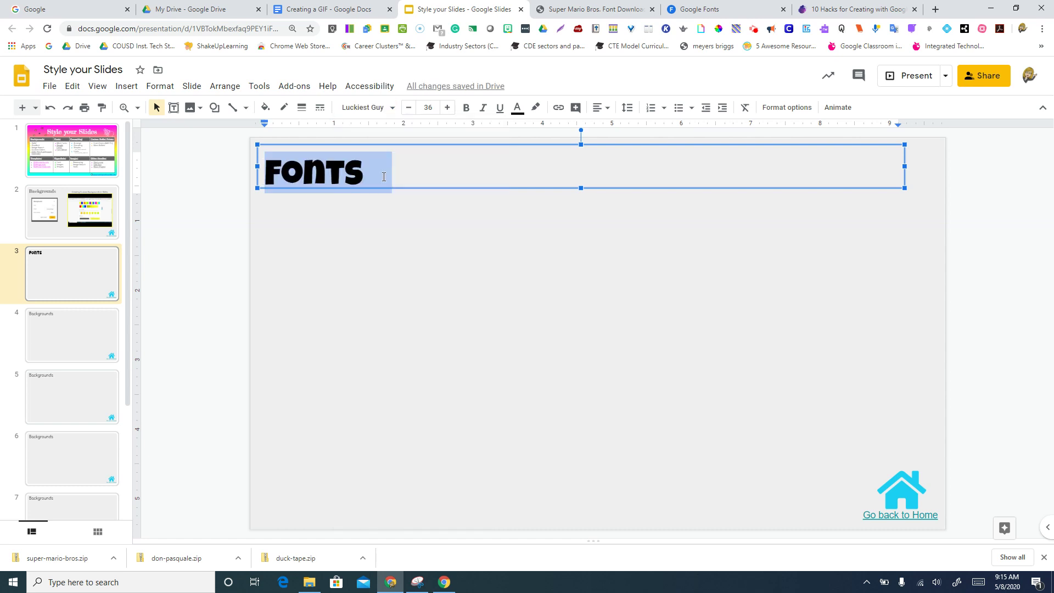
left_click(387, 108)
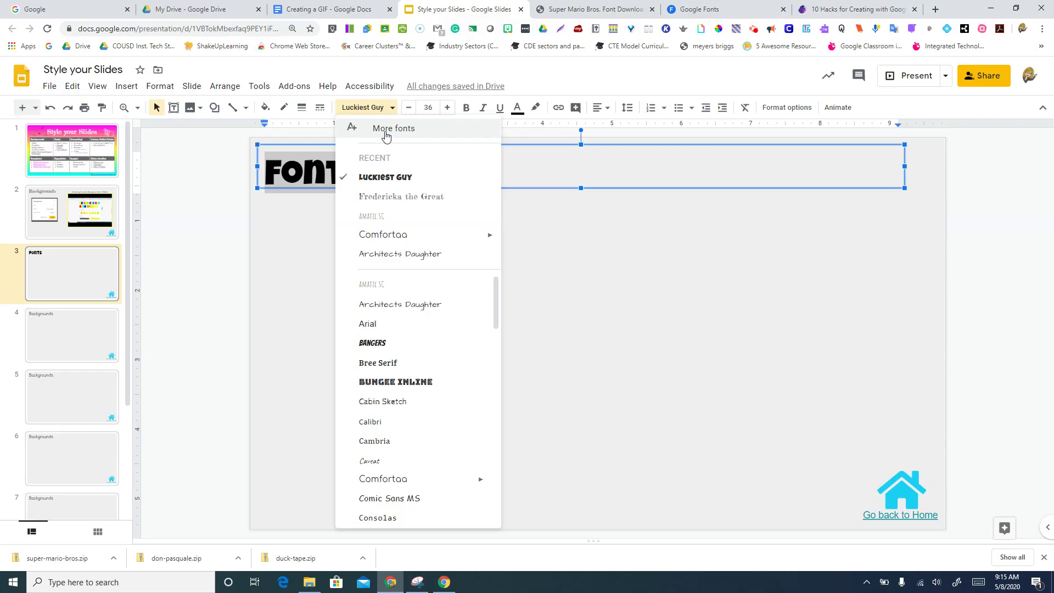
left_click(708, 11)
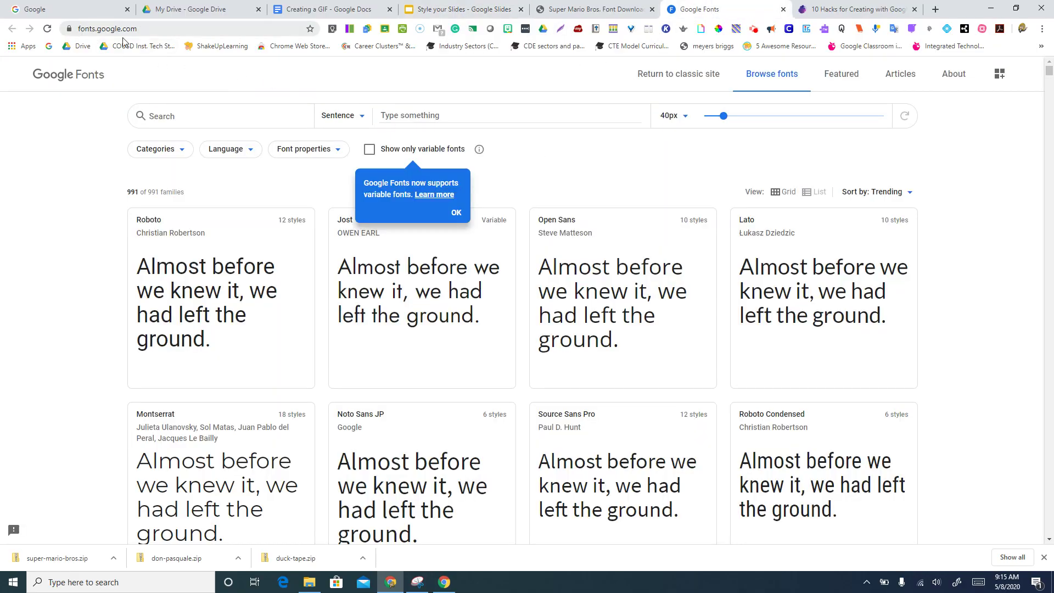
Glance at the Slides tab, then scroll the Google Fonts catalogue down to the Modak card
left_click(437, 11)
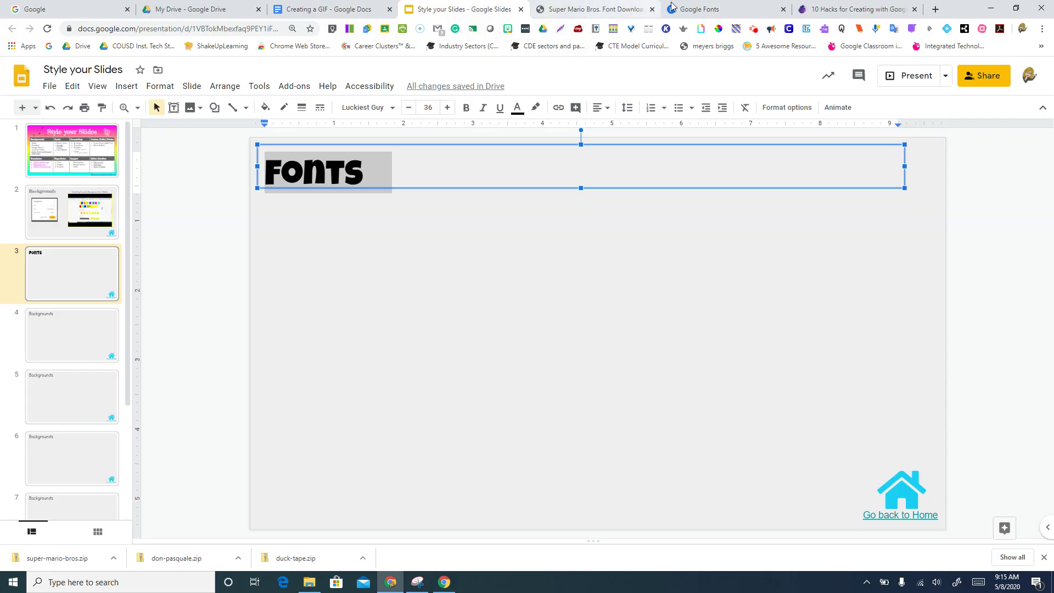
left_click(708, 10)
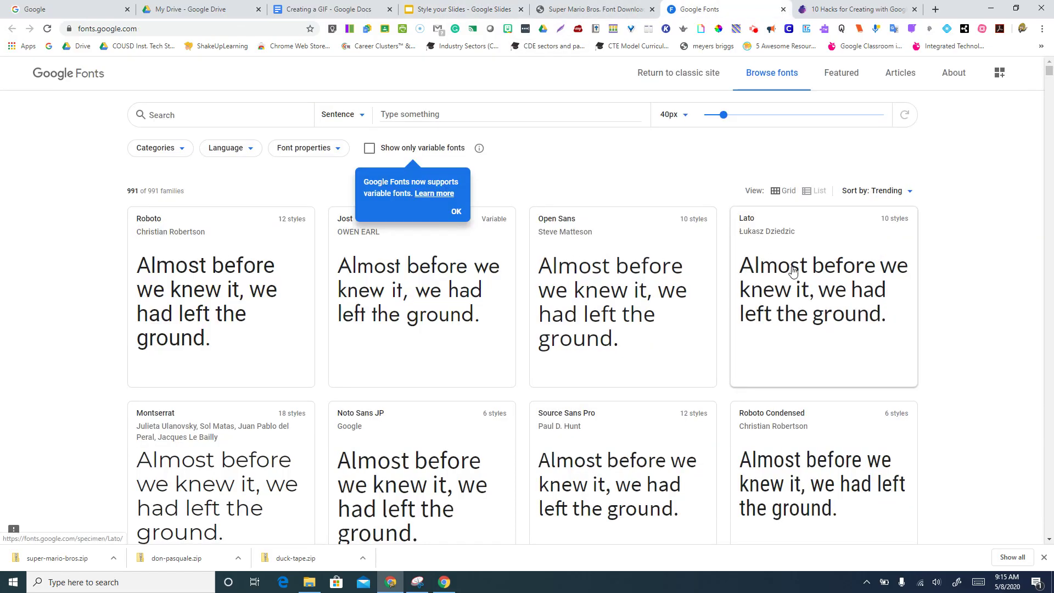
scroll(730, 247, "down", 8)
scroll(763, 259, "down", 6)
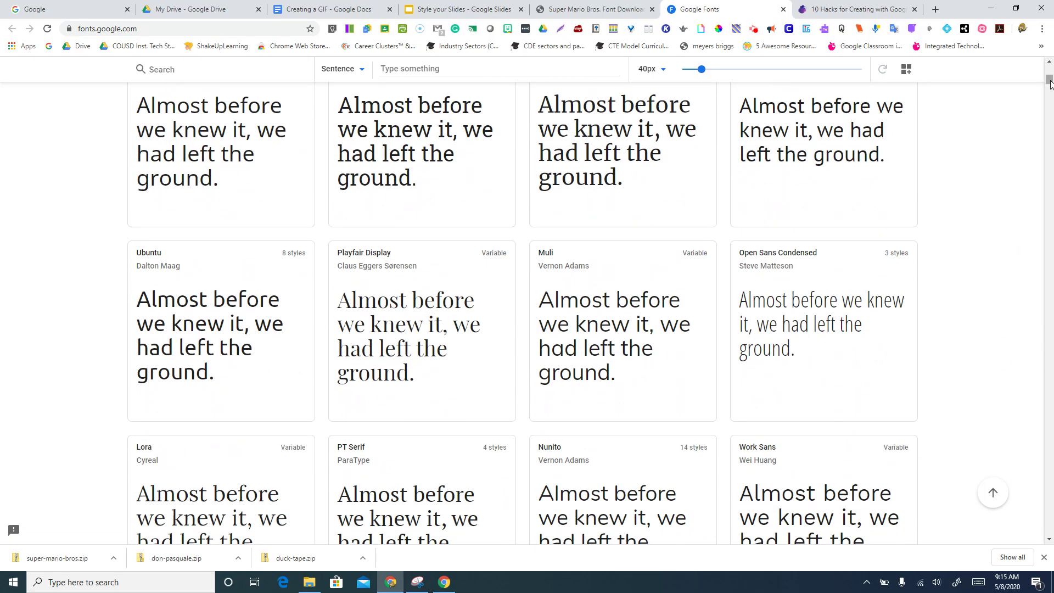
scroll(1049, 82, "down", 12)
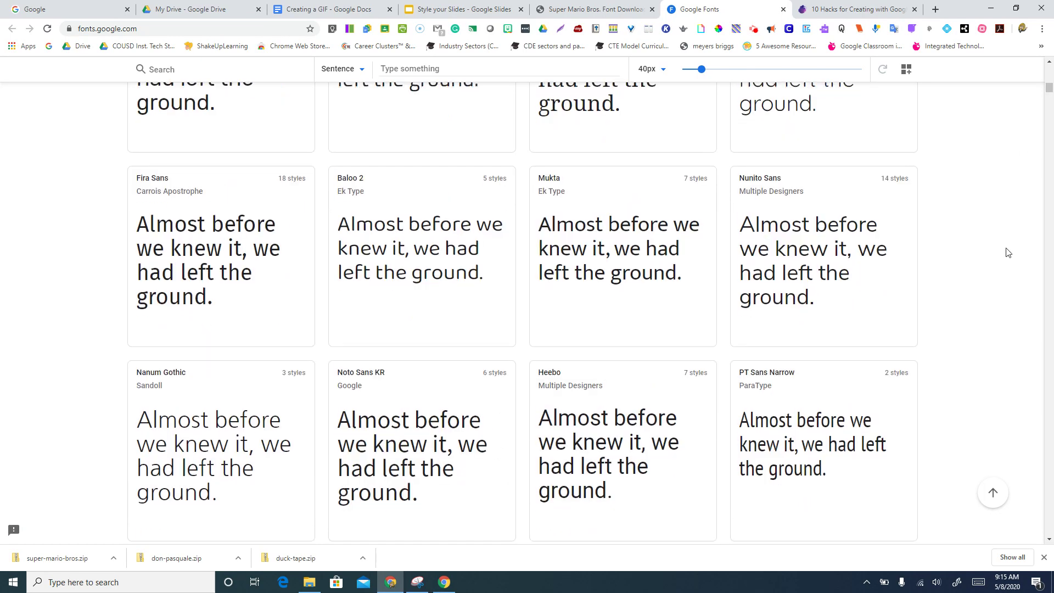
scroll(1009, 253, "down", 8)
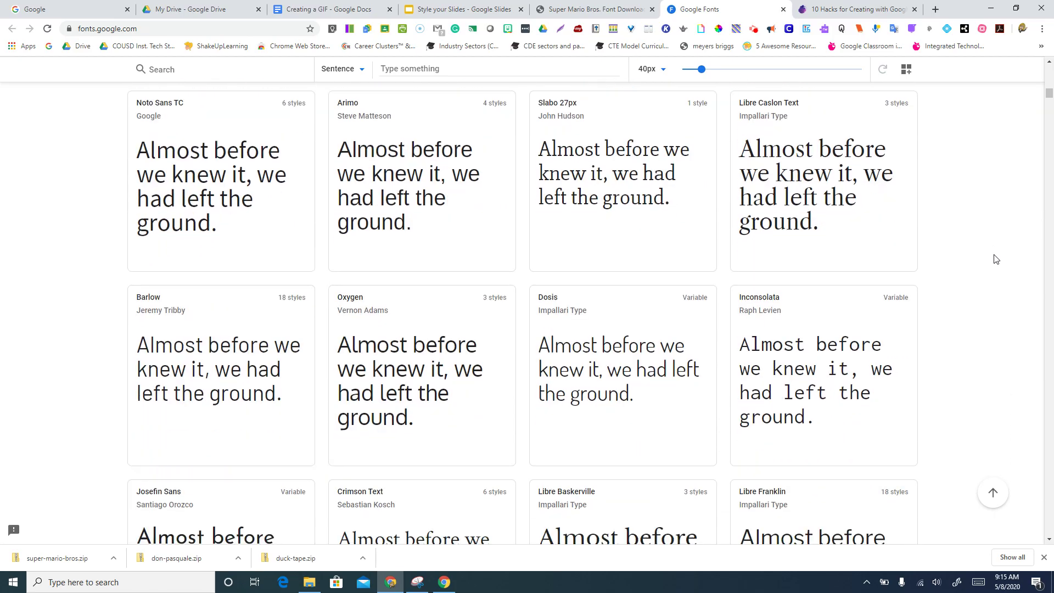
scroll(996, 259, "down", 6)
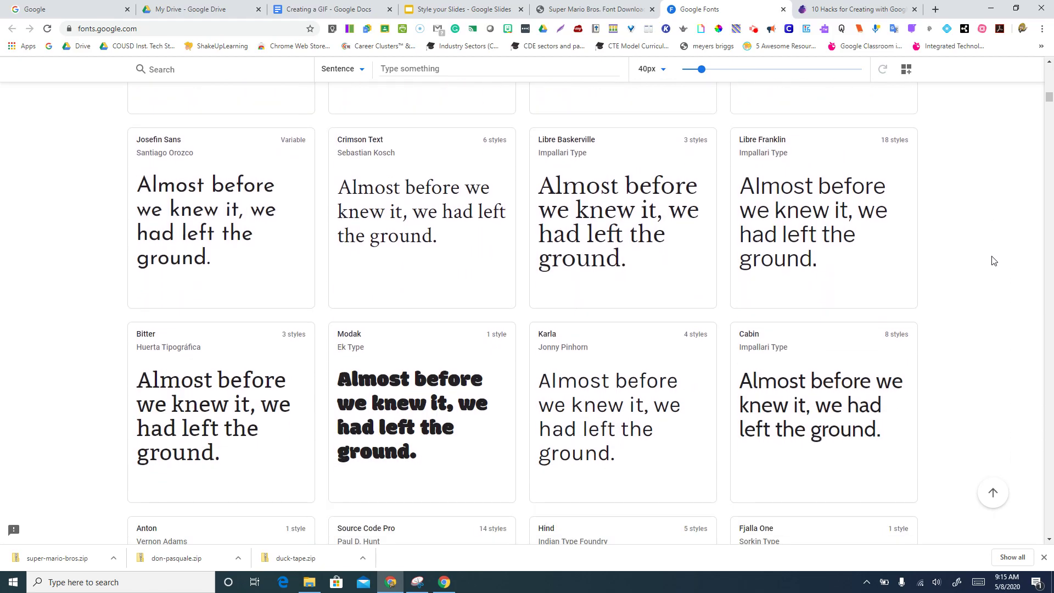
scroll(994, 260, "down", 3)
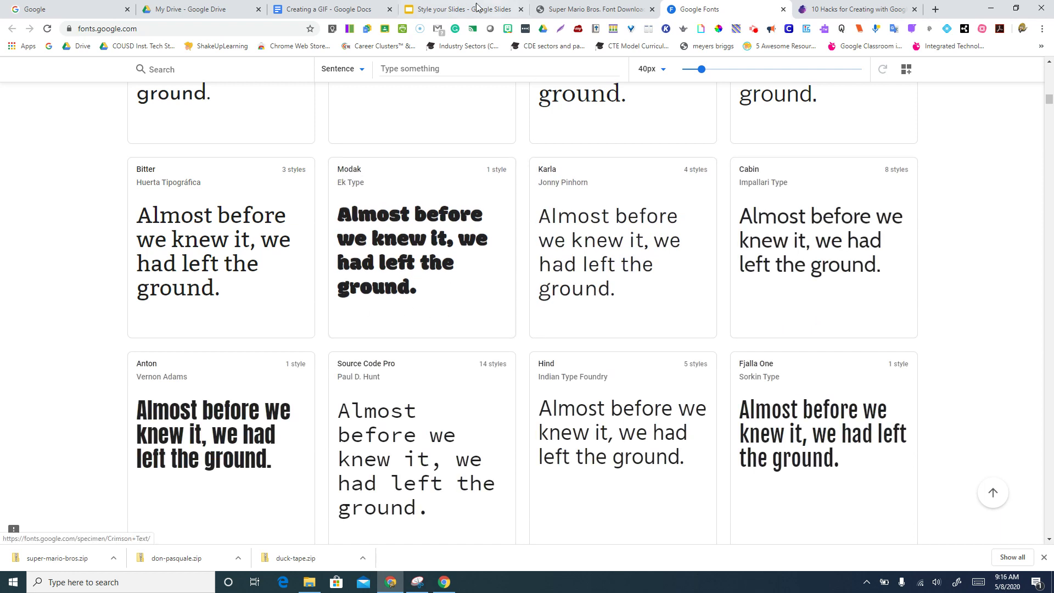
Search 'modak' in the More fonts library, check Modak and add it to the presentation
left_click(454, 12)
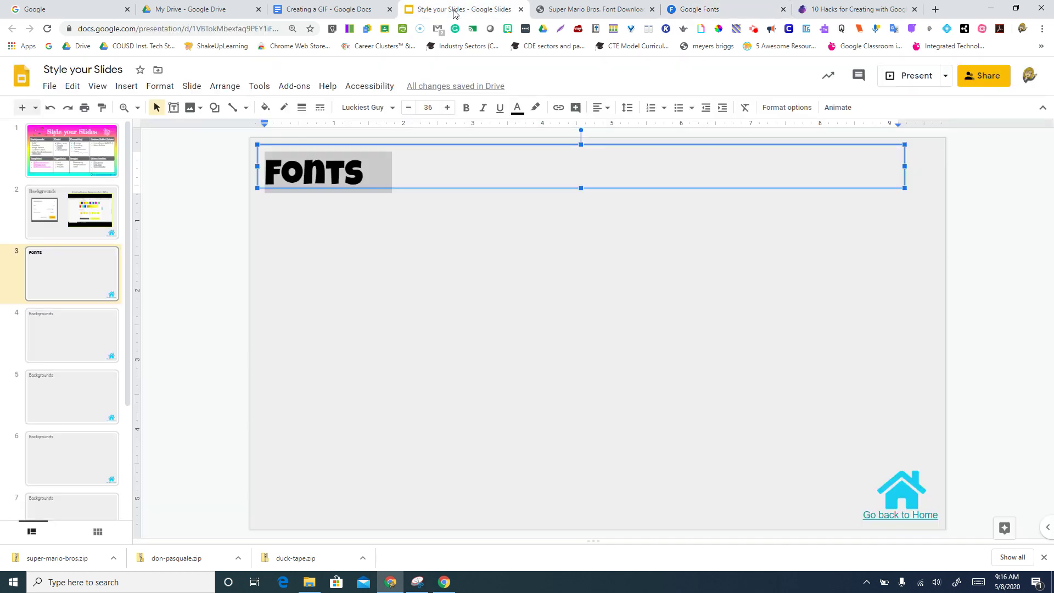
left_click(402, 226)
left_click(352, 176)
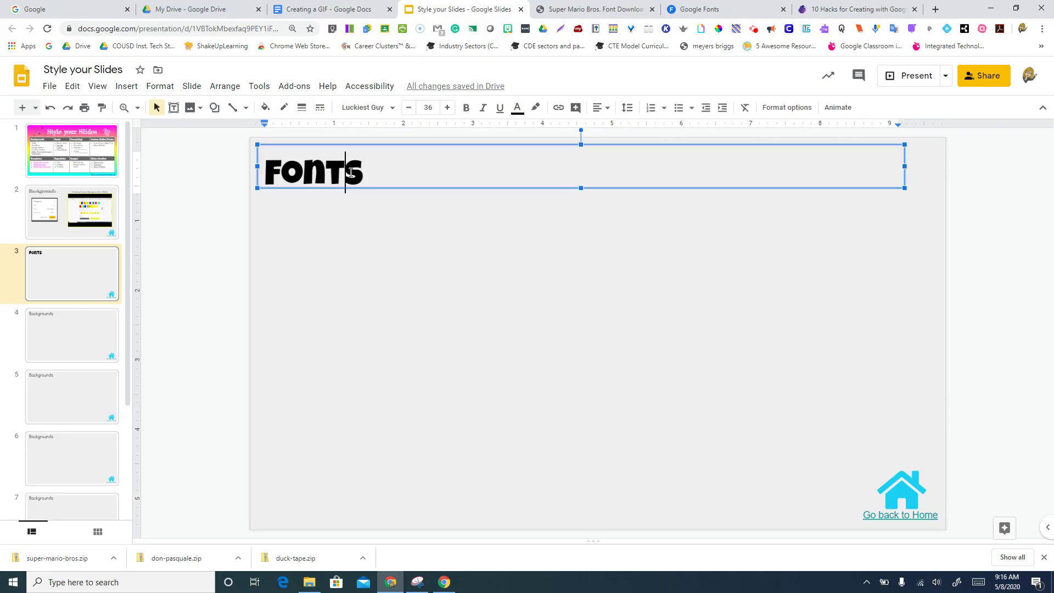
left_click(377, 108)
left_click(382, 135)
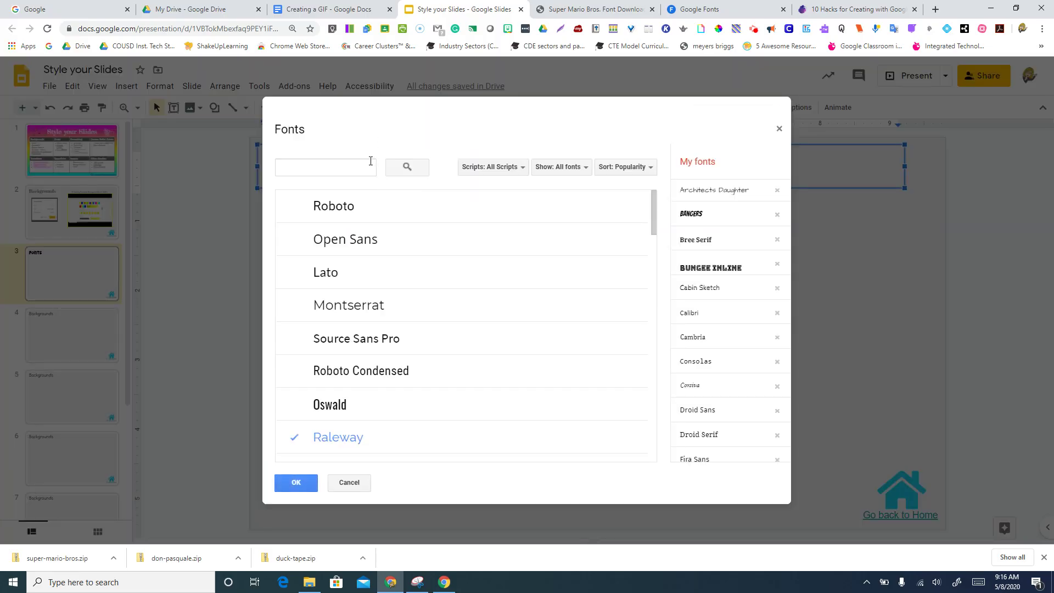
left_click(372, 164)
type("modak")
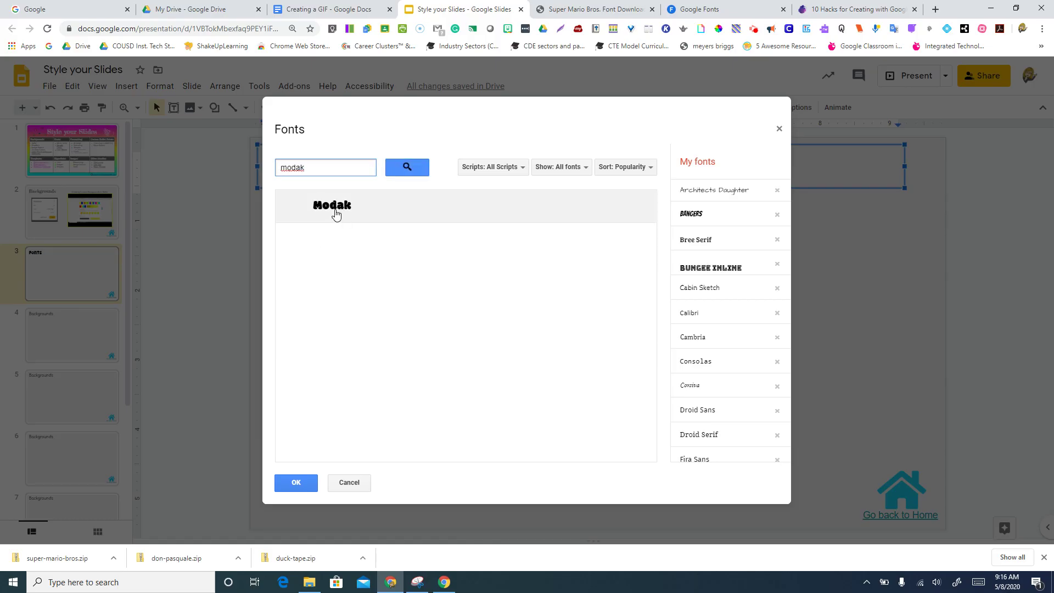
left_click(291, 212)
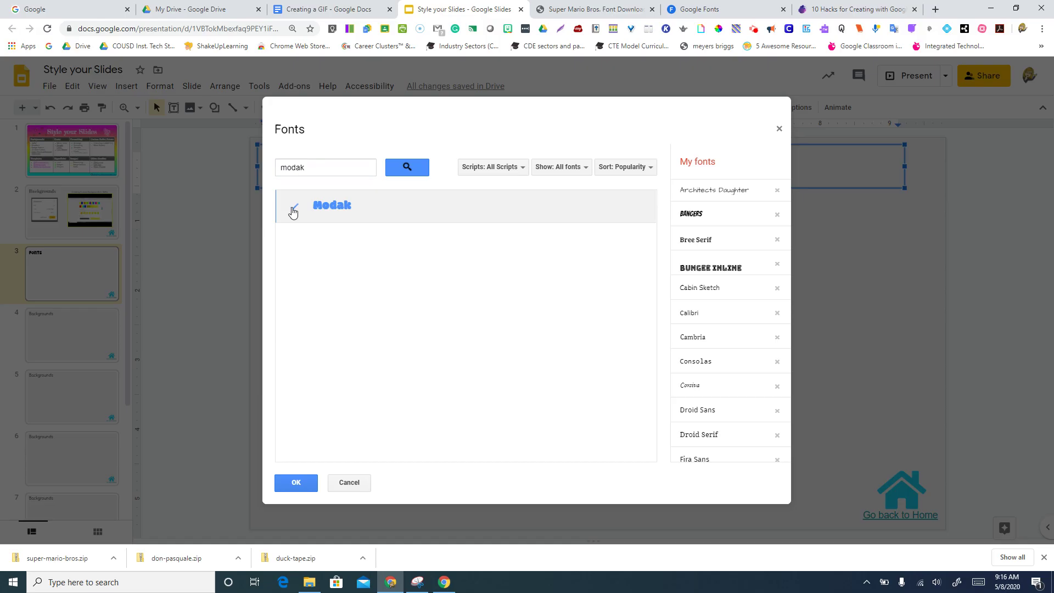
left_click(285, 488)
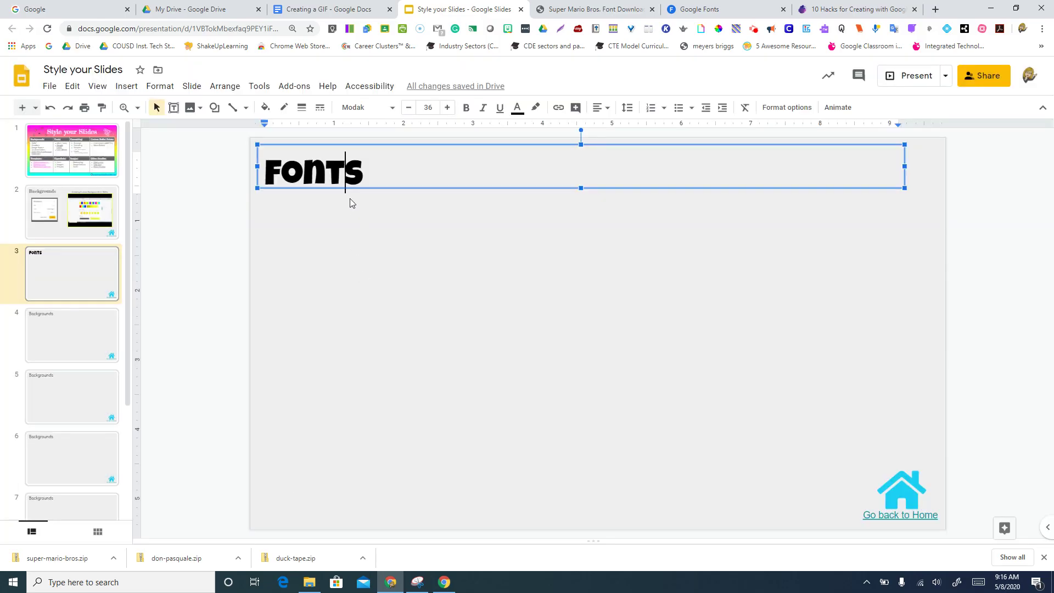
Apply Modak to the Fonts title on slide 3
double_click(322, 176)
left_click(381, 108)
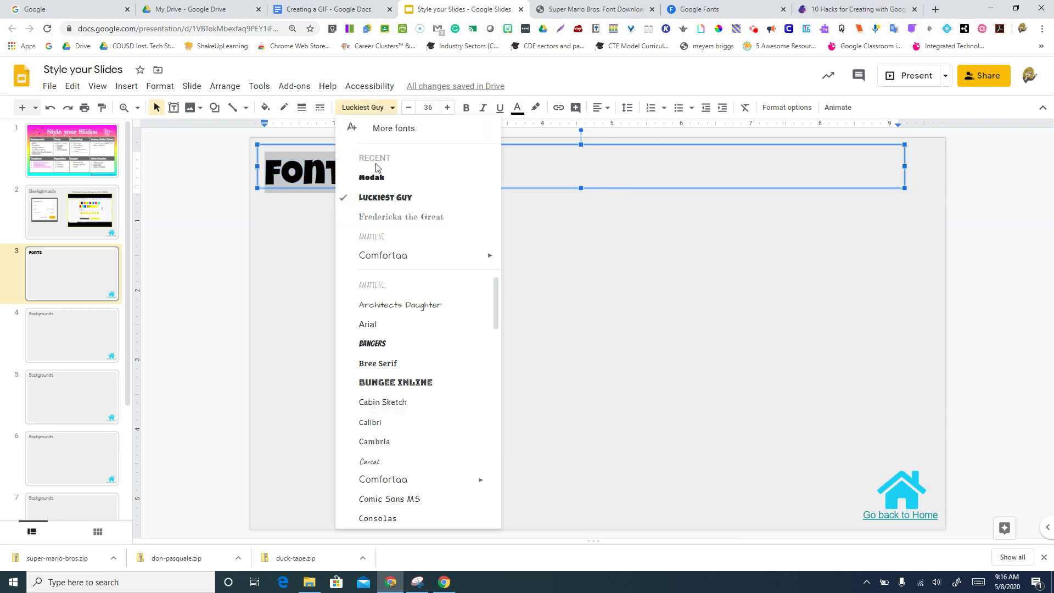
left_click(371, 178)
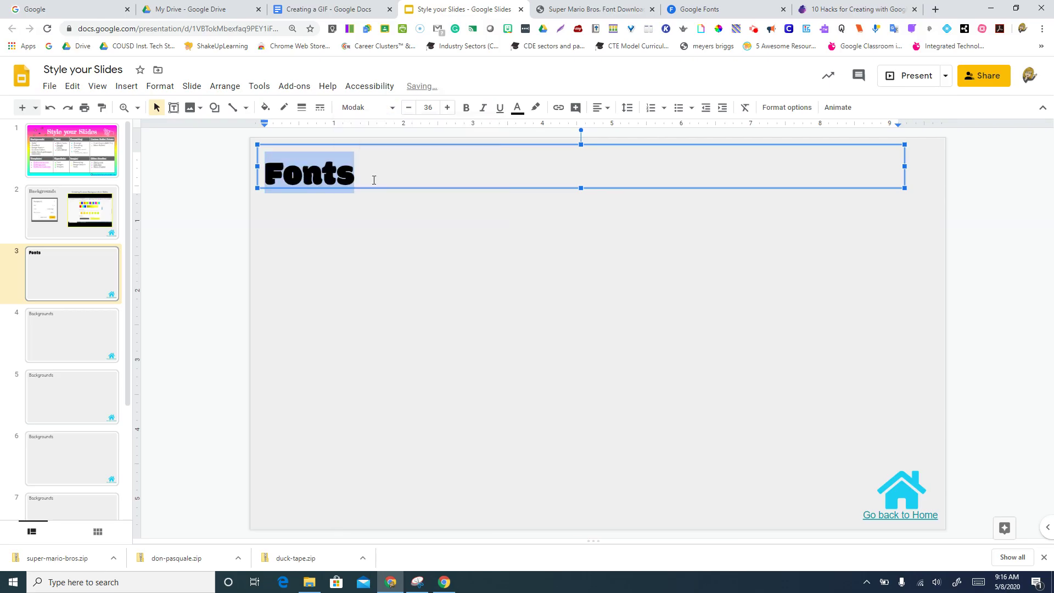
left_click(378, 220)
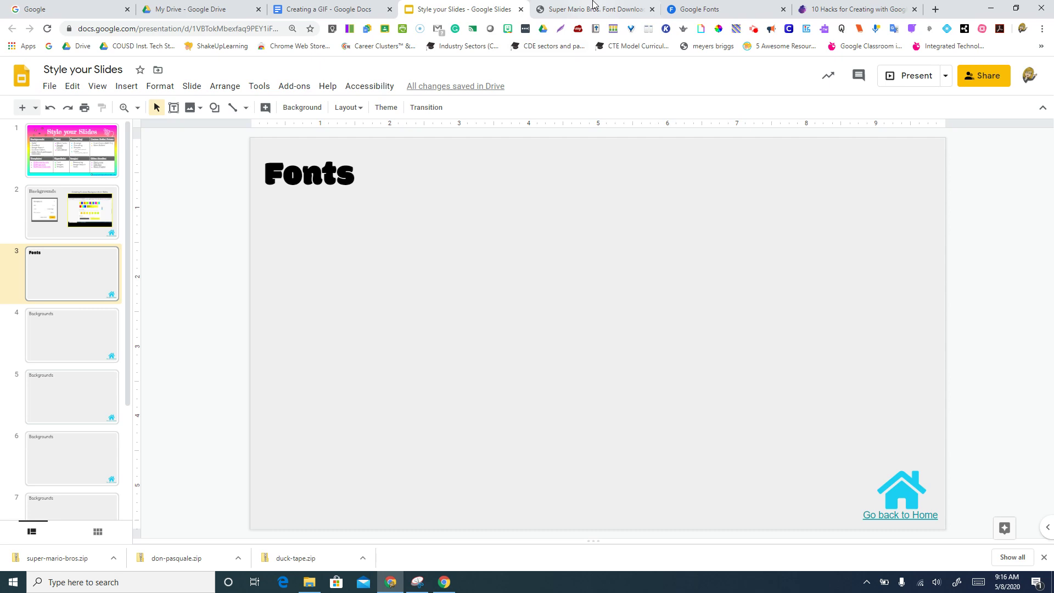
Switch to the Font Meme tab and go from the Super Mario Bros. page to the homepage
left_click(586, 10)
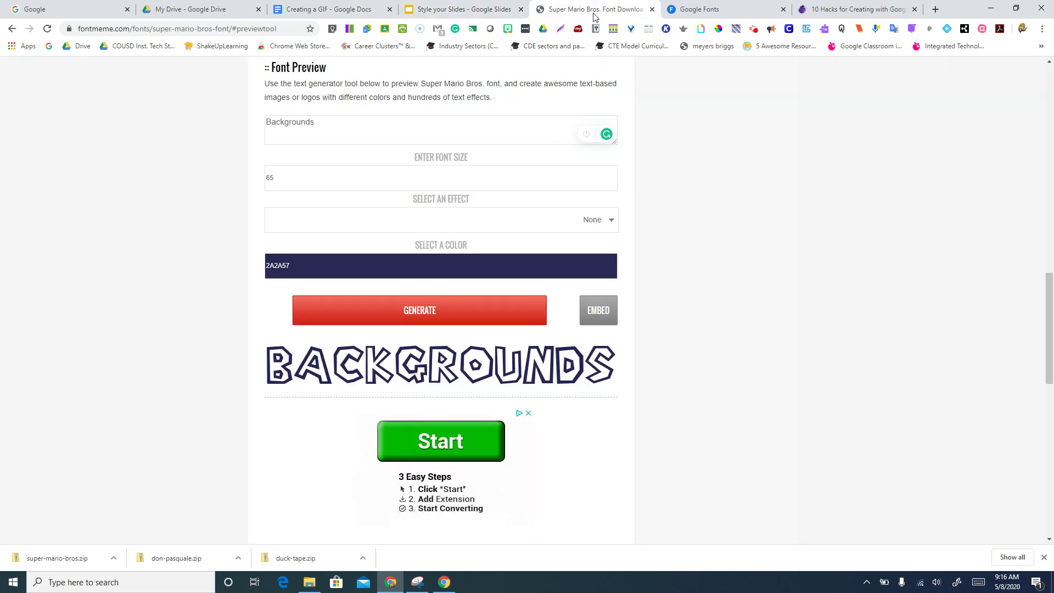
scroll(439, 187, "up", 15)
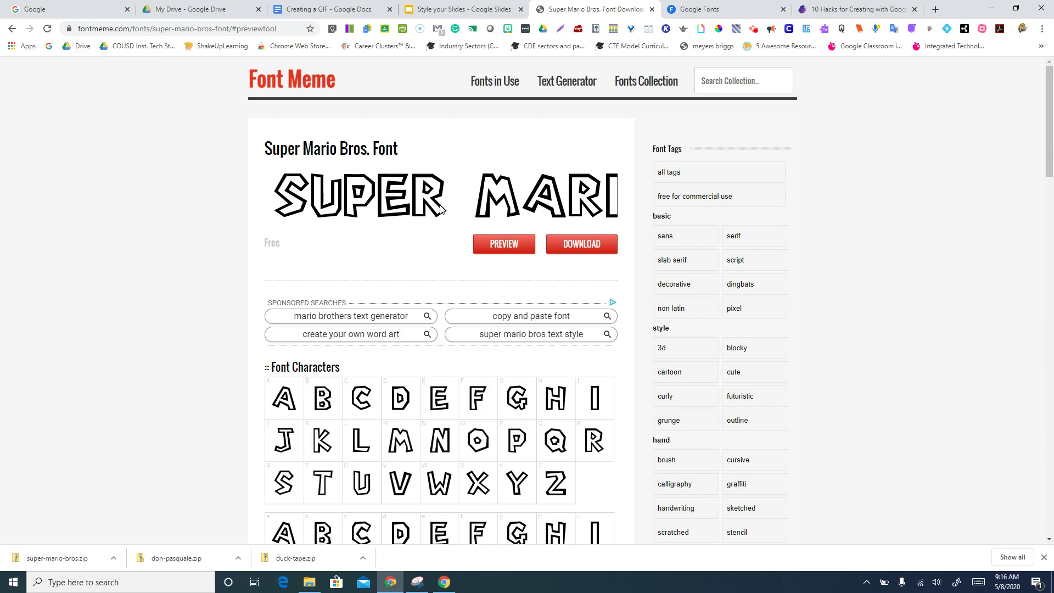
left_click(299, 83)
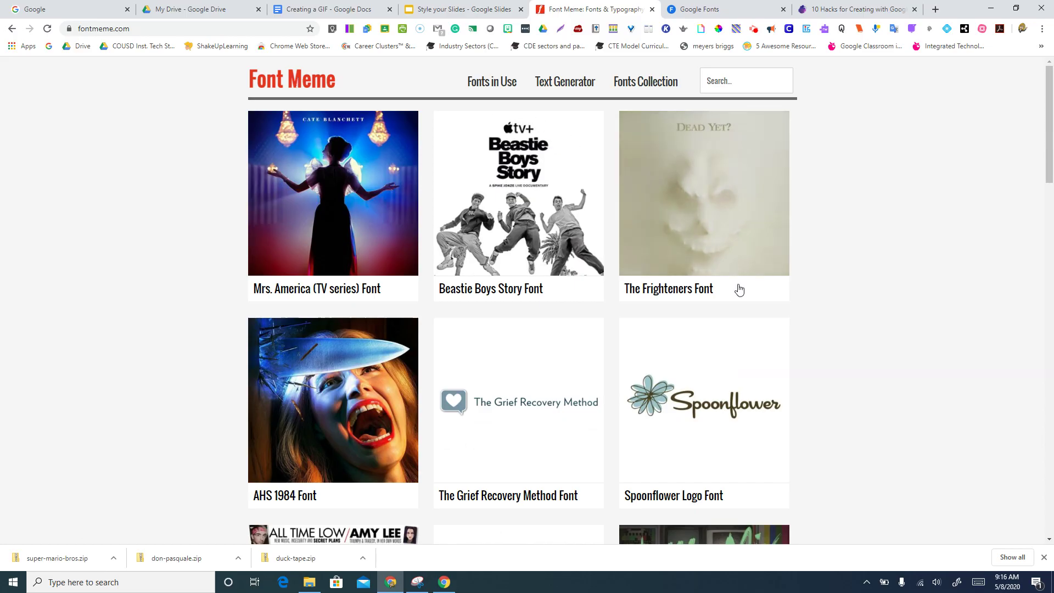
Open the Spoonflower Logo Font page and scroll through it to see the Cocktail Shaker typeface
left_click(709, 407)
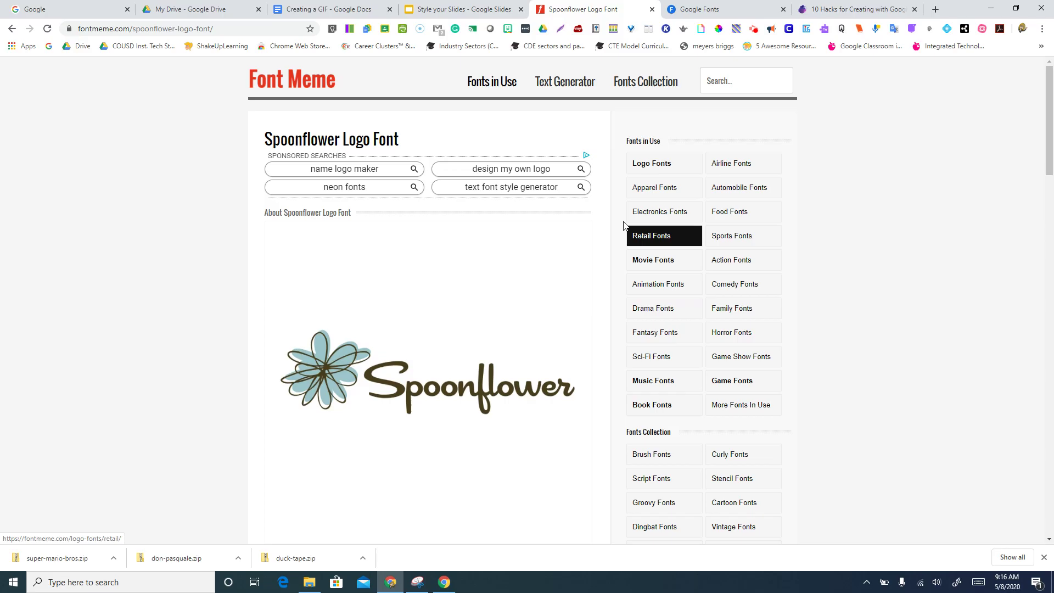
scroll(617, 385, "down", 2)
scroll(622, 386, "down", 1)
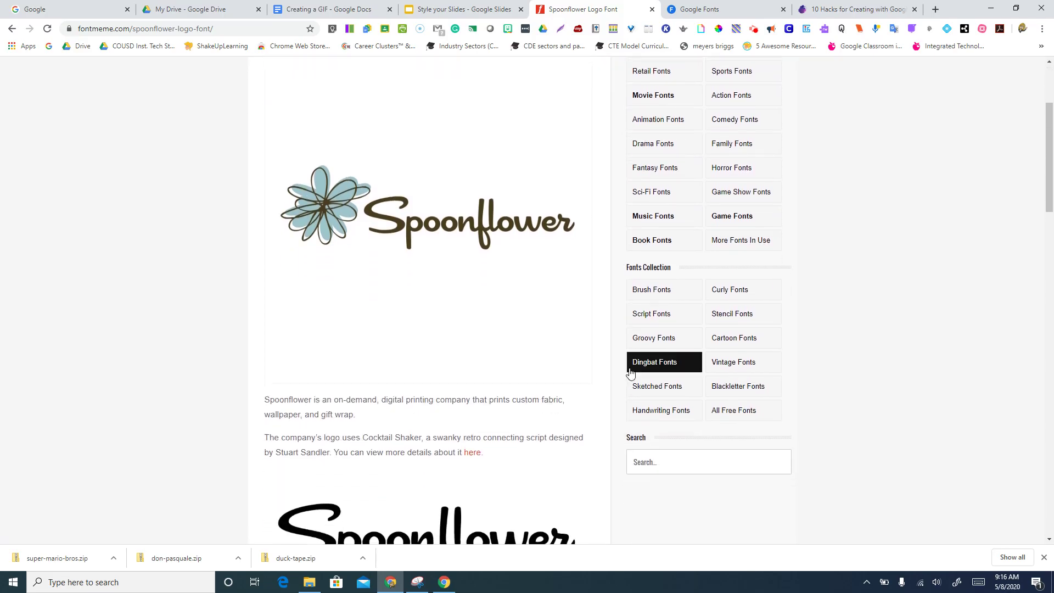
scroll(543, 247, "down", 4)
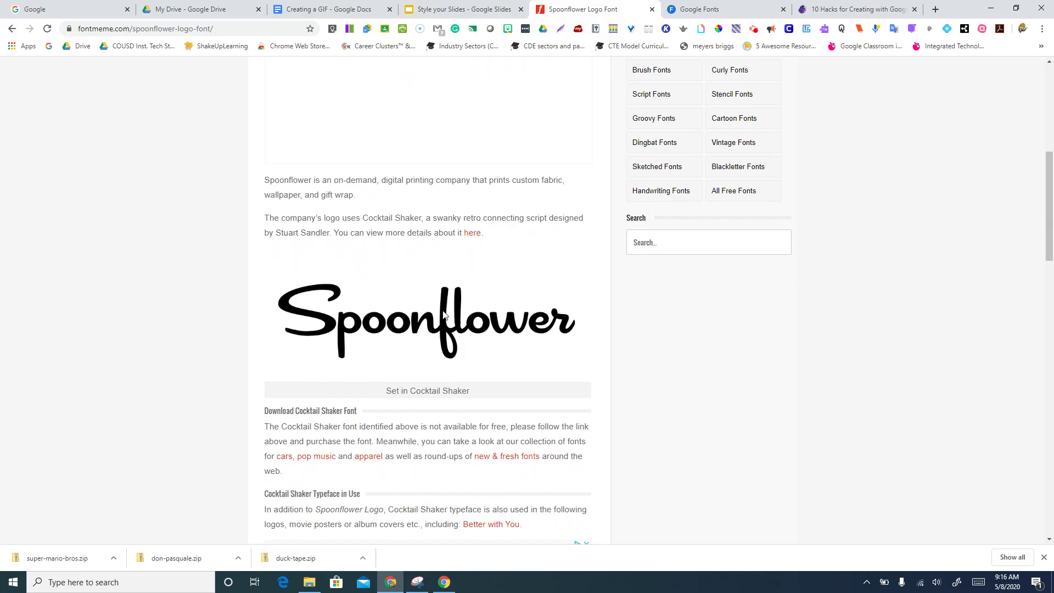
scroll(467, 356, "down", 11)
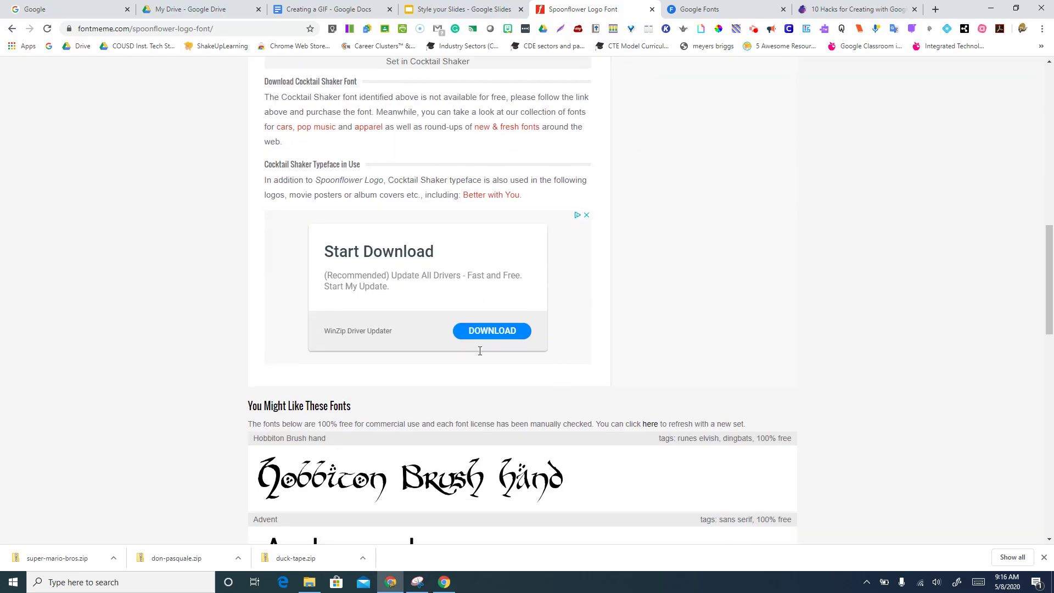
scroll(517, 422, "down", 2)
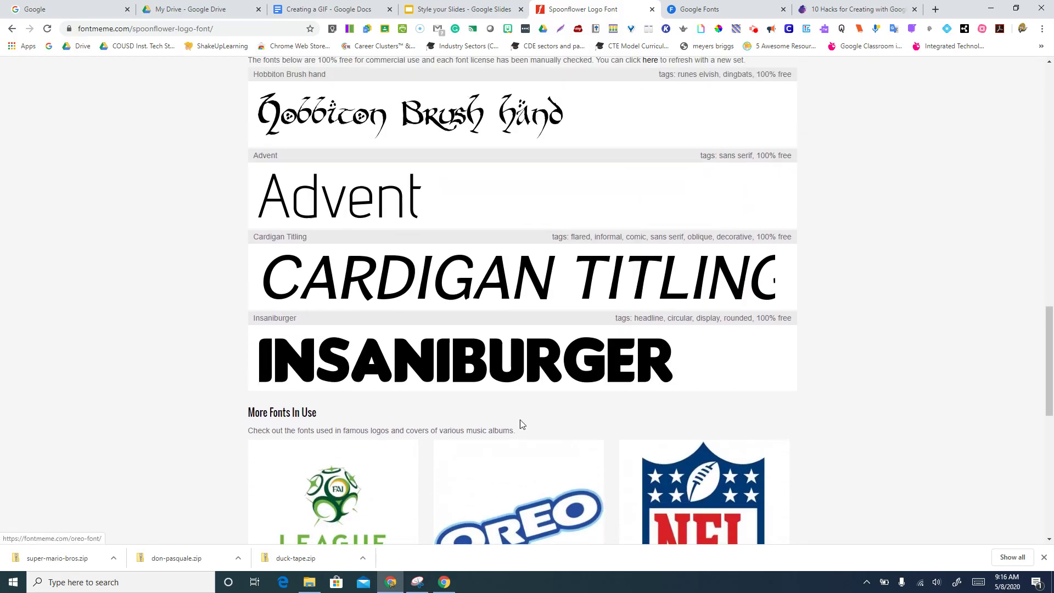
scroll(527, 419, "up", 6)
scroll(653, 369, "up", 11)
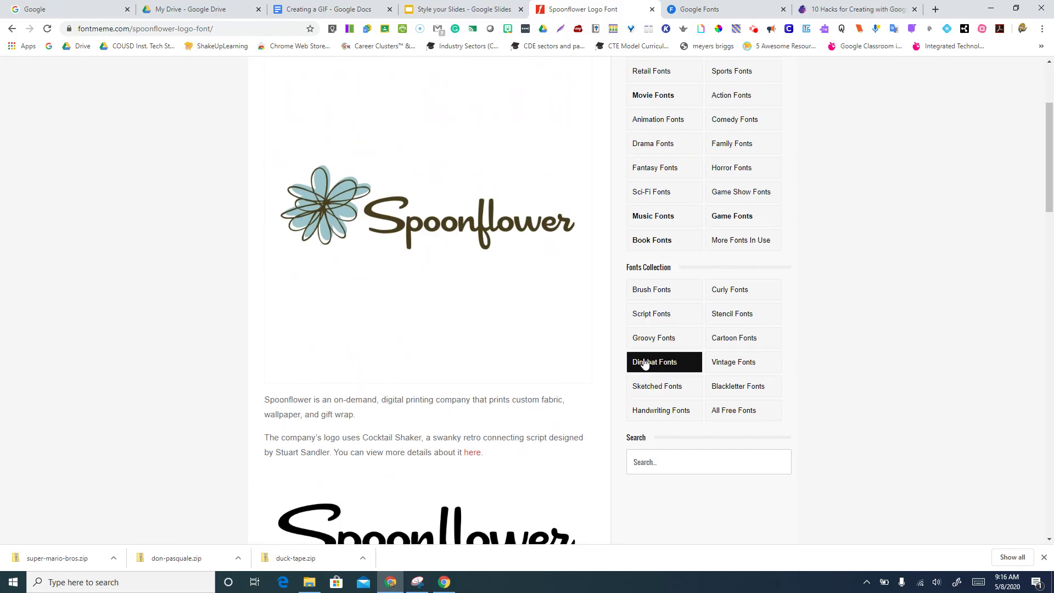
Open the Fantasy Fonts listing, then The Polar Express Font page, and scroll to More Fonts To Check Out
left_click(667, 170)
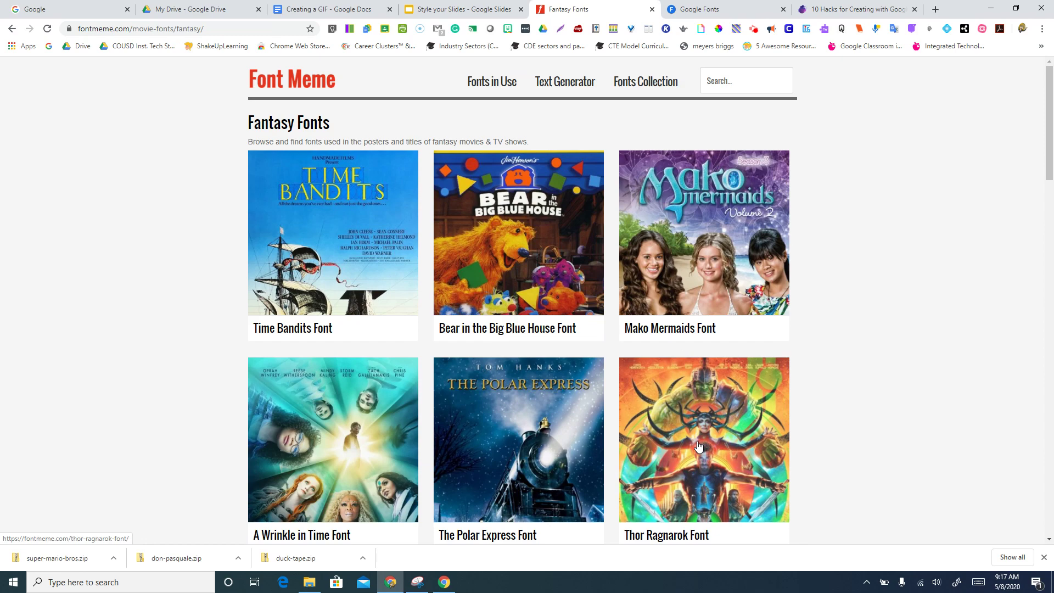
left_click(545, 449)
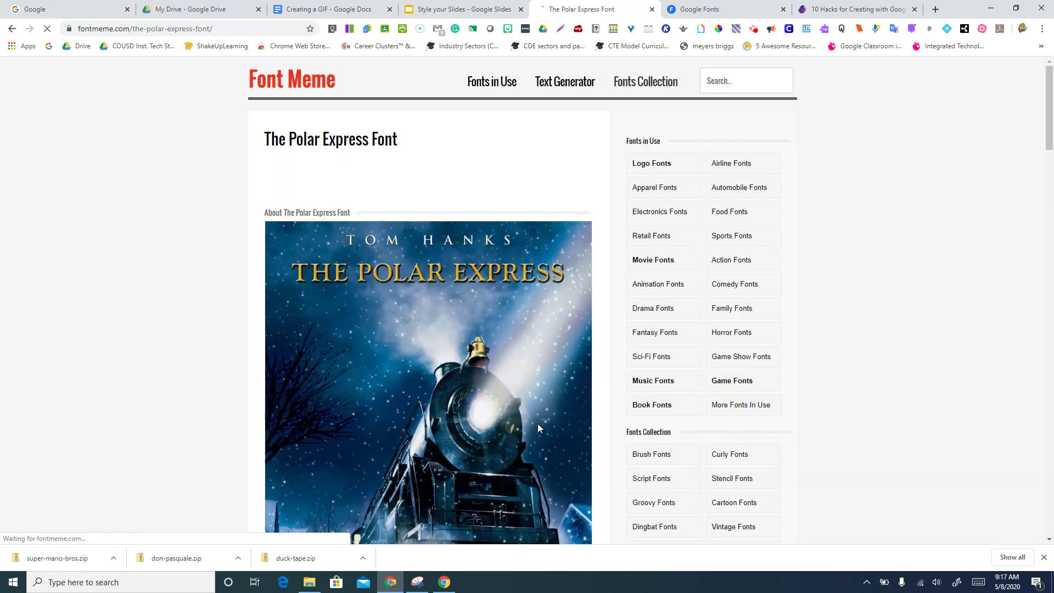
scroll(582, 394, "down", 6)
scroll(587, 395, "down", 3)
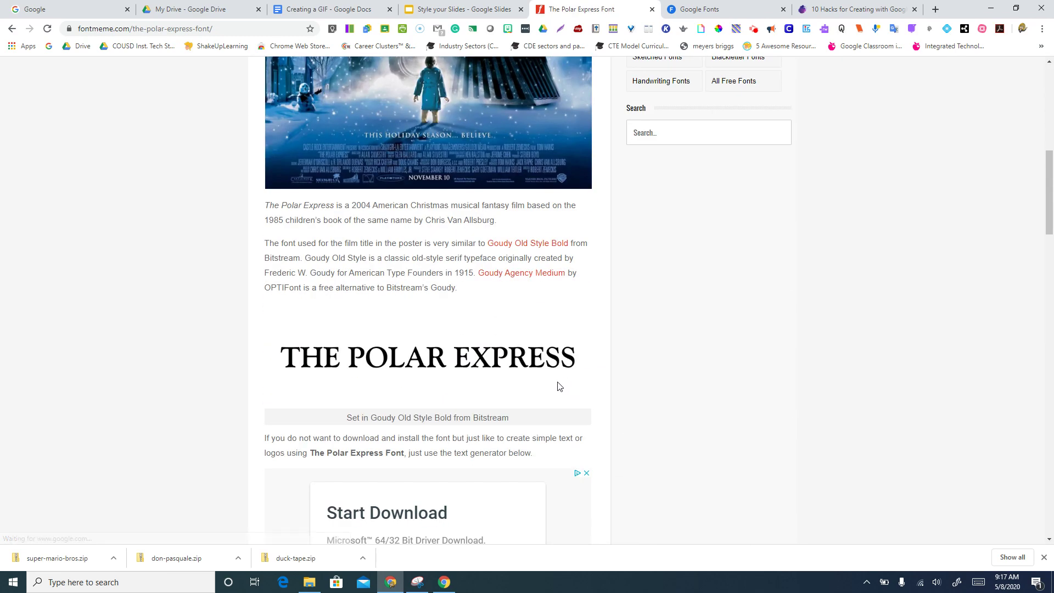
scroll(553, 371, "down", 3)
scroll(551, 367, "down", 13)
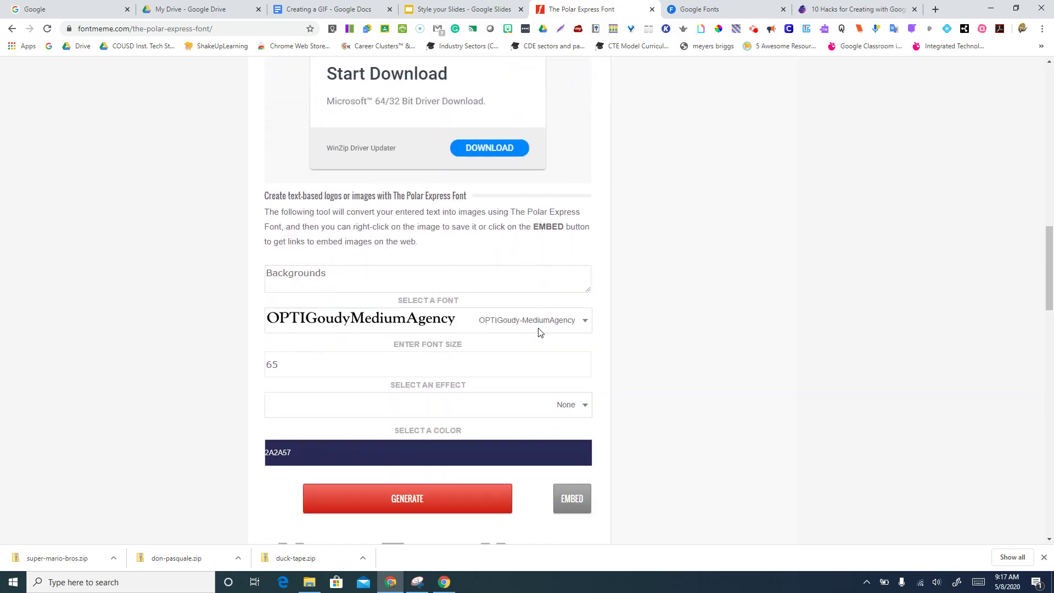
scroll(543, 337, "down", 2)
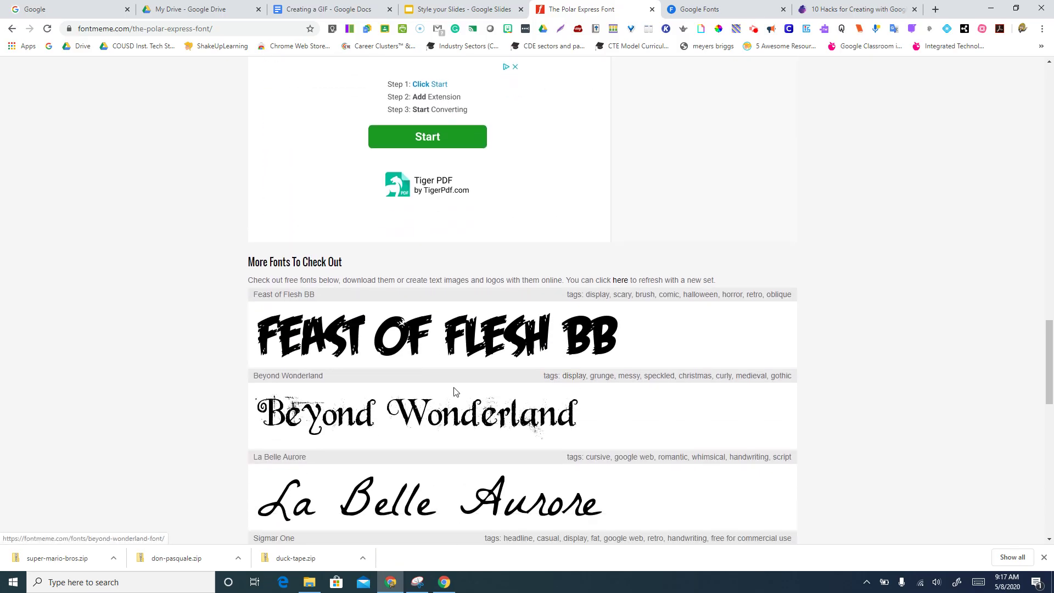
scroll(560, 336, "up", 5)
scroll(453, 189, "up", 6)
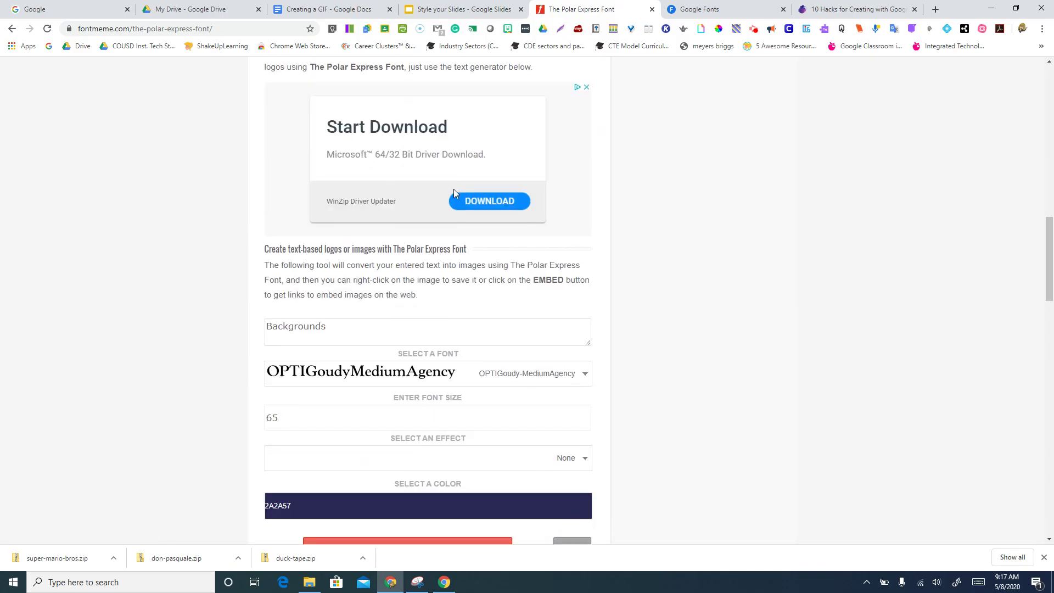
scroll(574, 372, "down", 12)
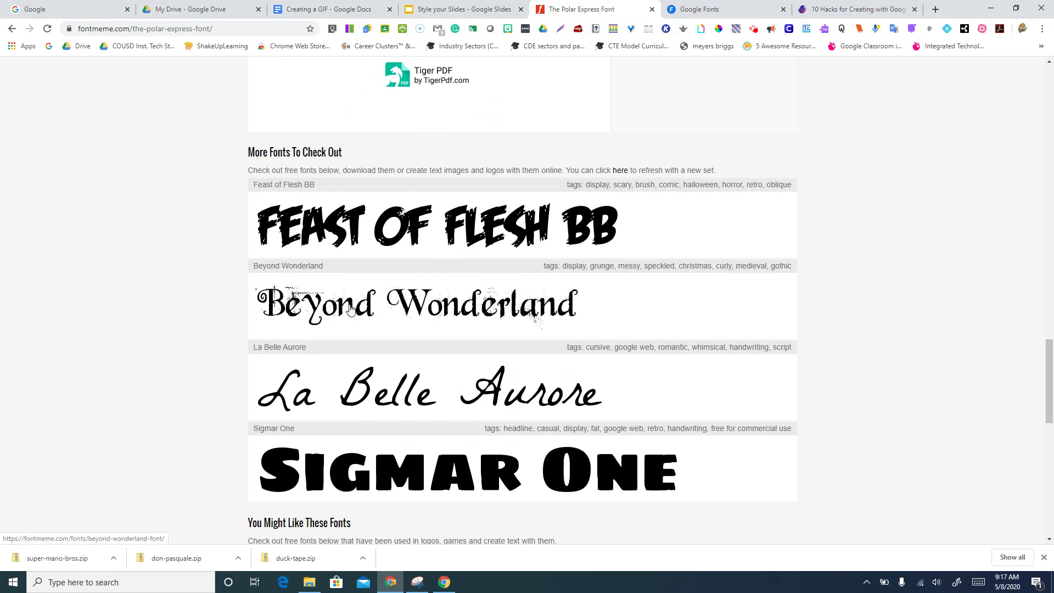
Generate a Beyond Wonderland preview reading 'Fonts' (size 65, color 2A2A57) and copy the image
left_click(418, 314)
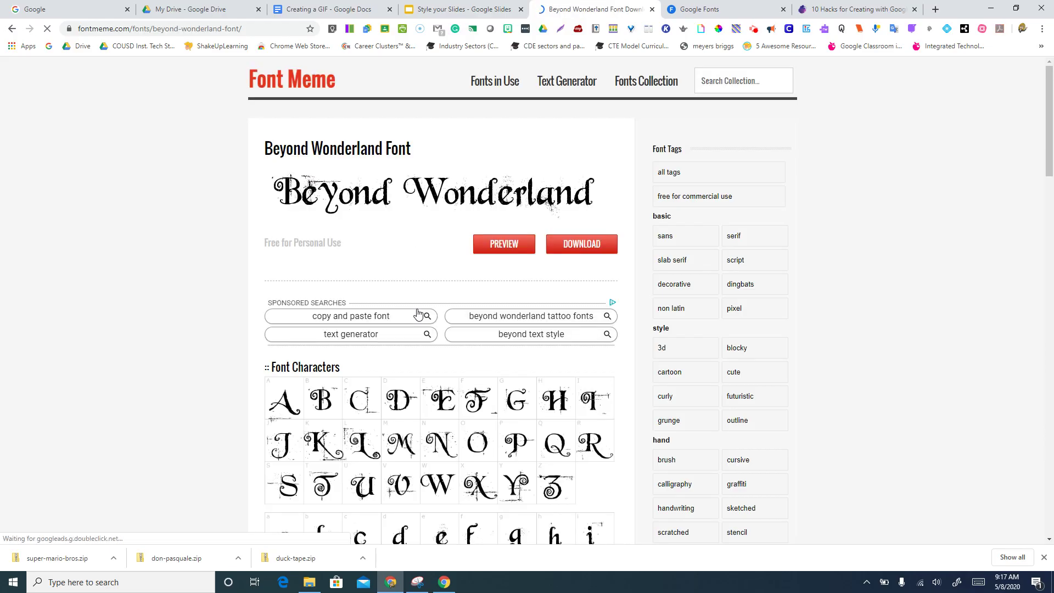
left_click(499, 248)
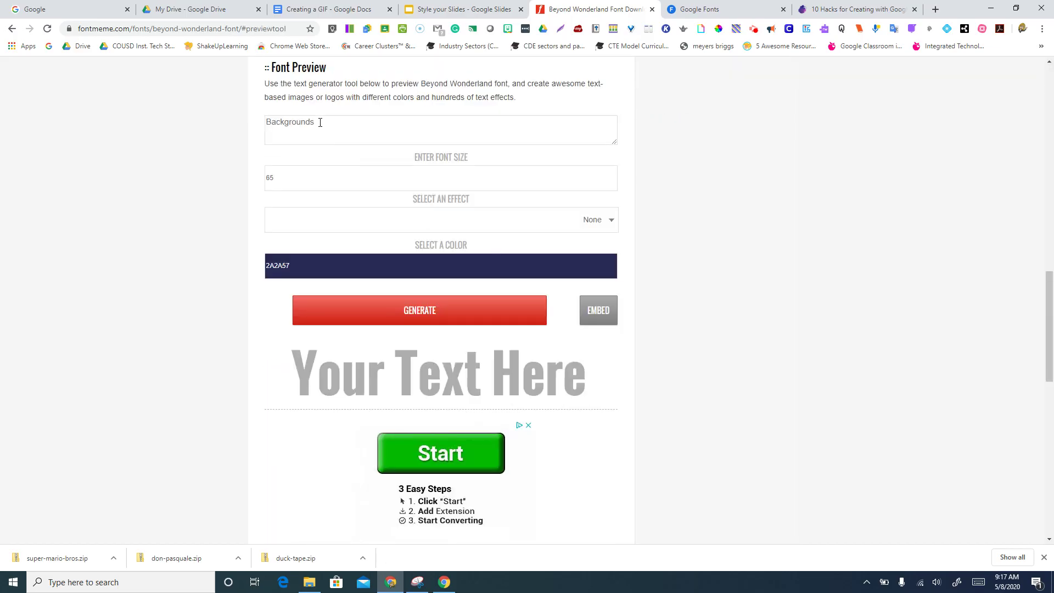
left_click_drag(320, 122, 272, 123)
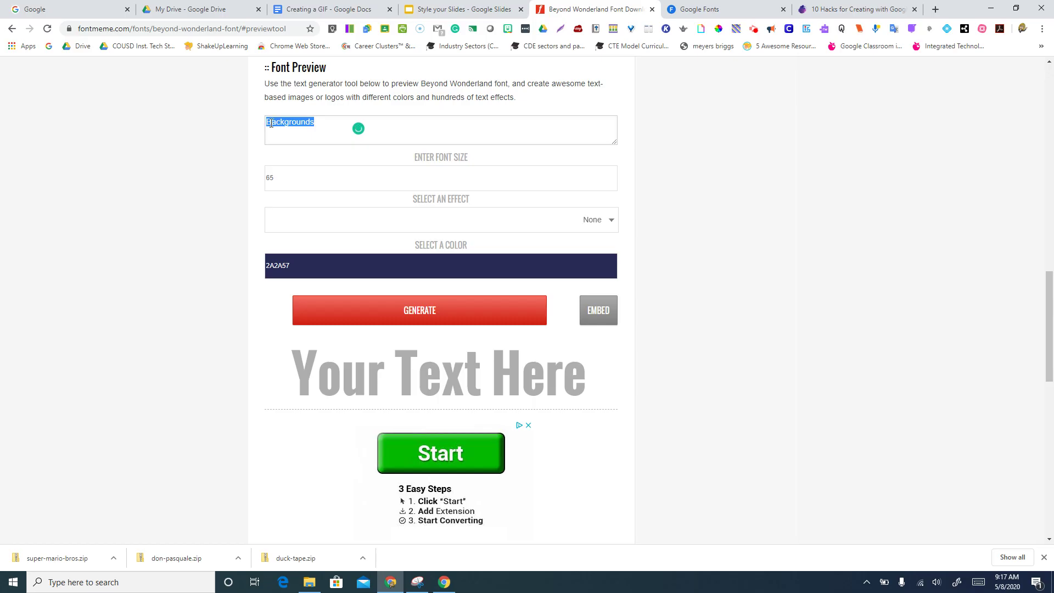
type("Fonts")
left_click(290, 177)
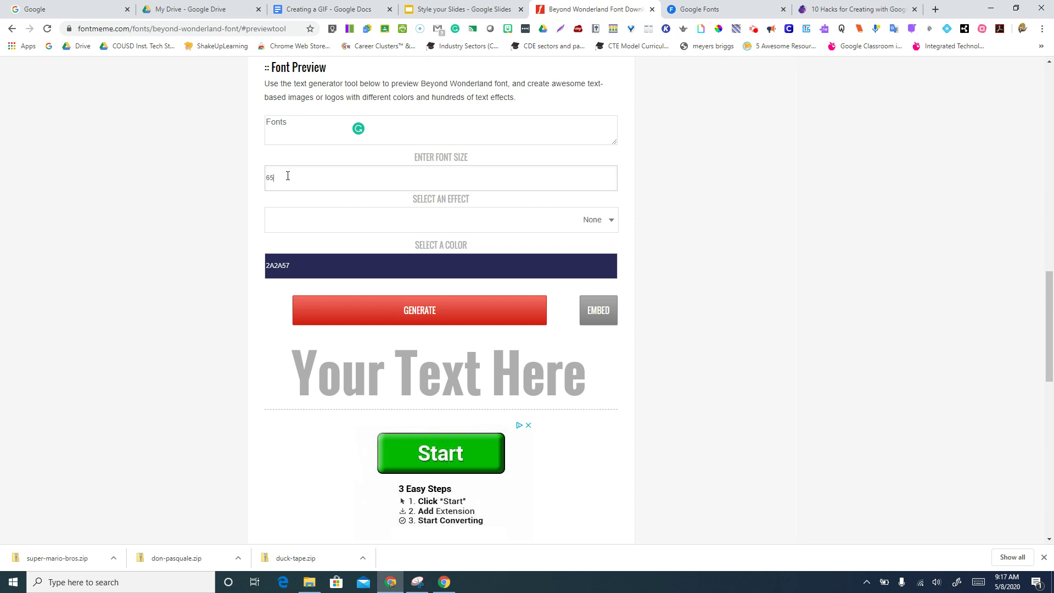
left_click(427, 315)
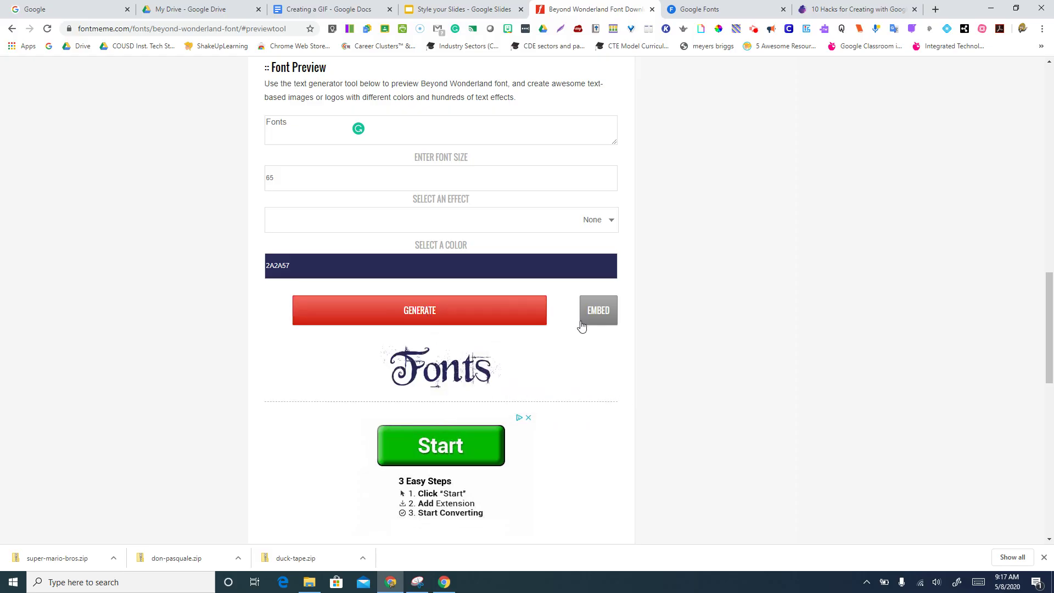
right_click(465, 369)
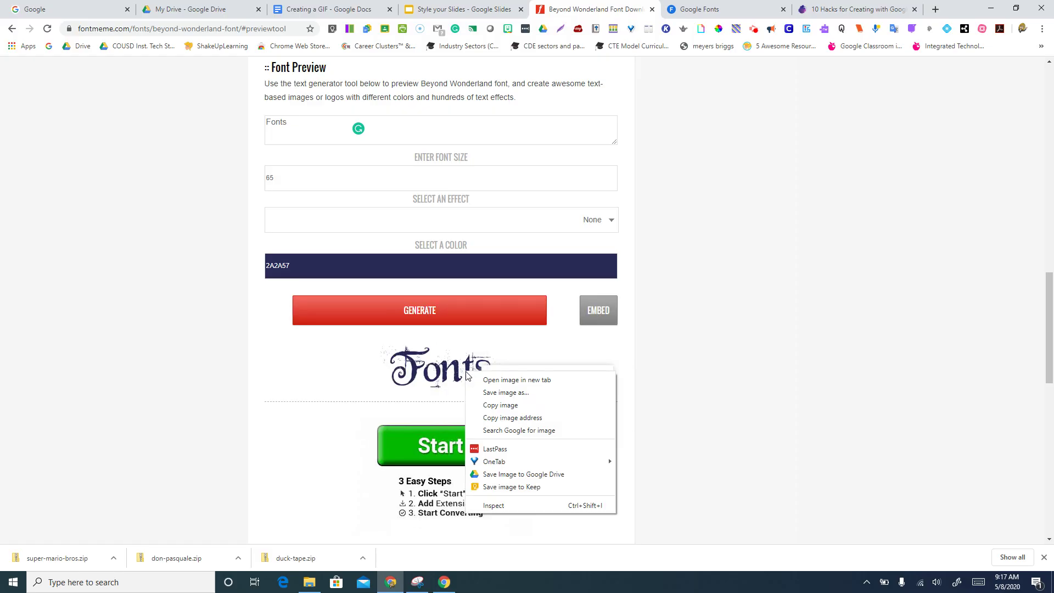
left_click(477, 405)
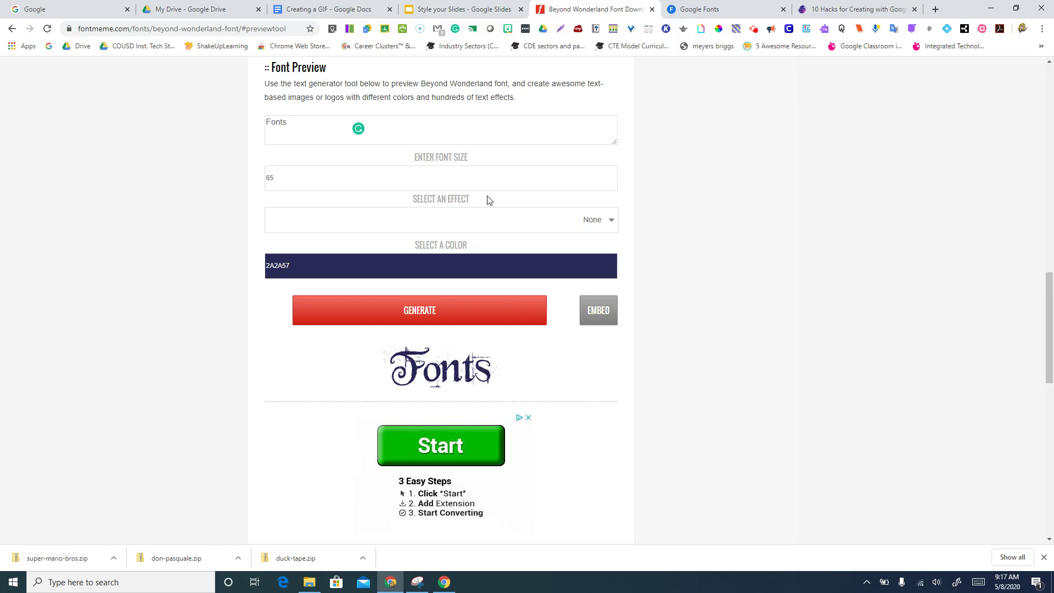
Paste the Beyond Wonderland 'Fonts' image onto slide 3 and move it to the top right of the title
left_click(432, 17)
key("ctrl+v")
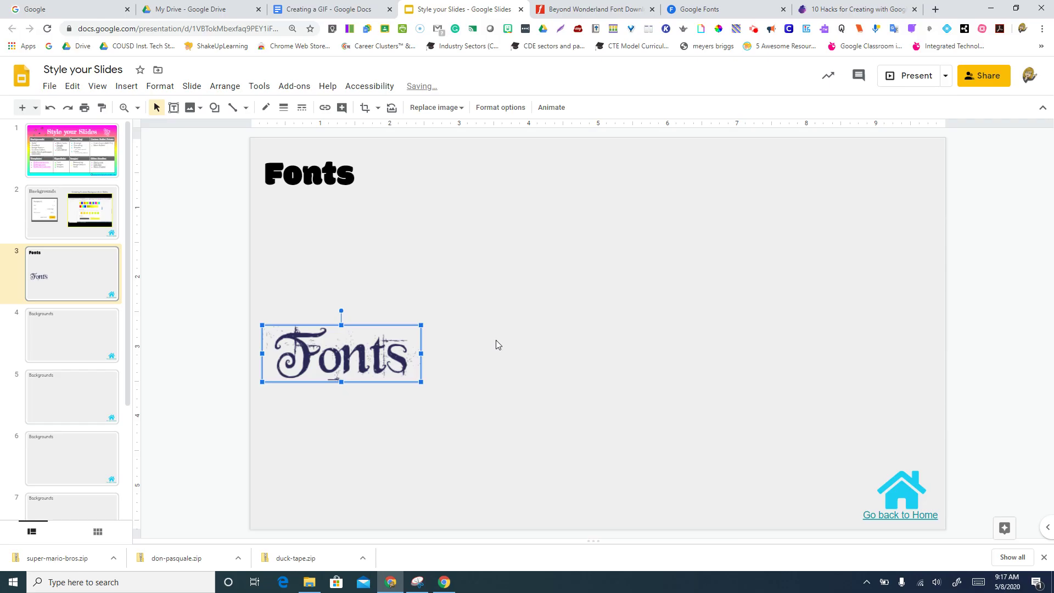
left_click_drag(359, 361, 600, 186)
left_click(600, 235)
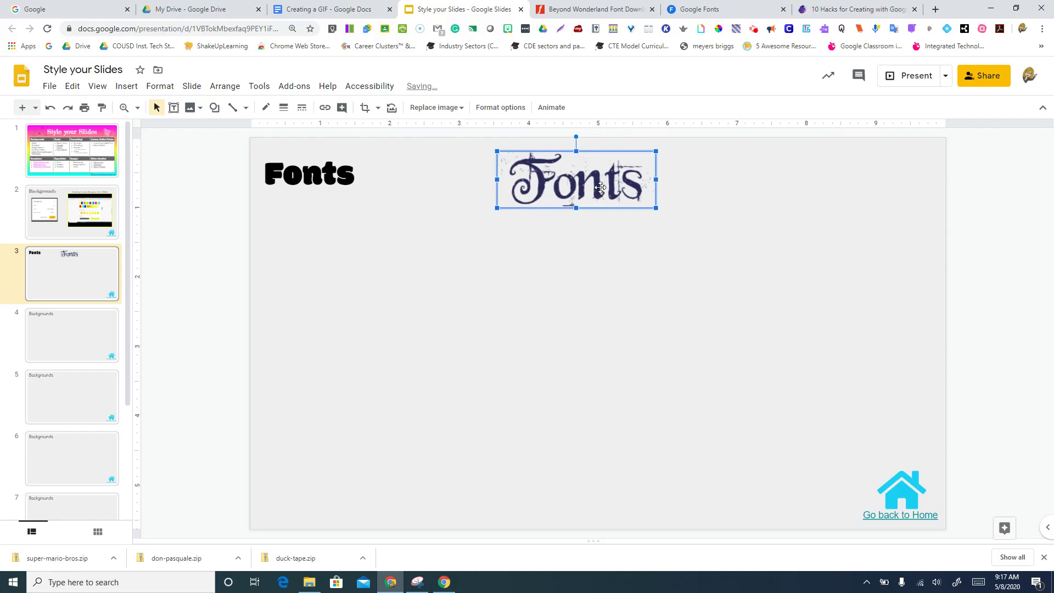
double_click(595, 181)
left_click(580, 9)
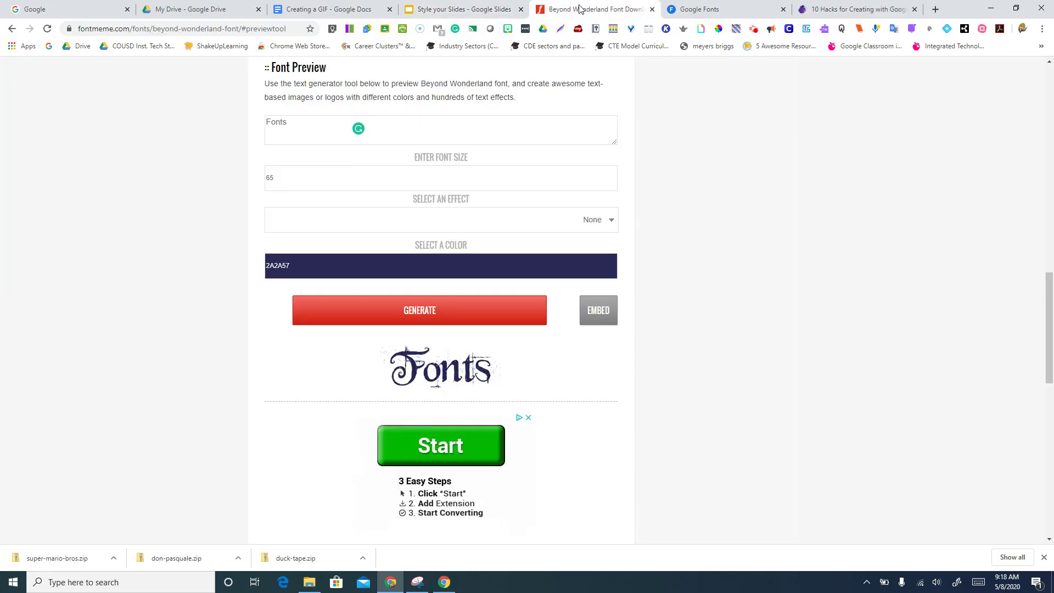
scroll(526, 266, "up", 5)
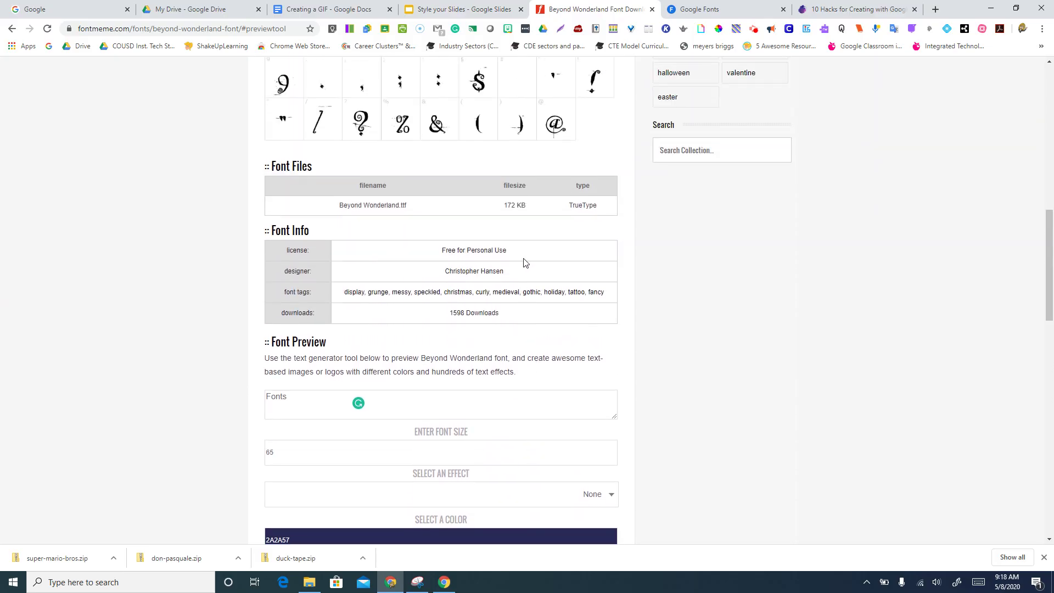
scroll(524, 264, "down", 2)
scroll(496, 332, "down", 2)
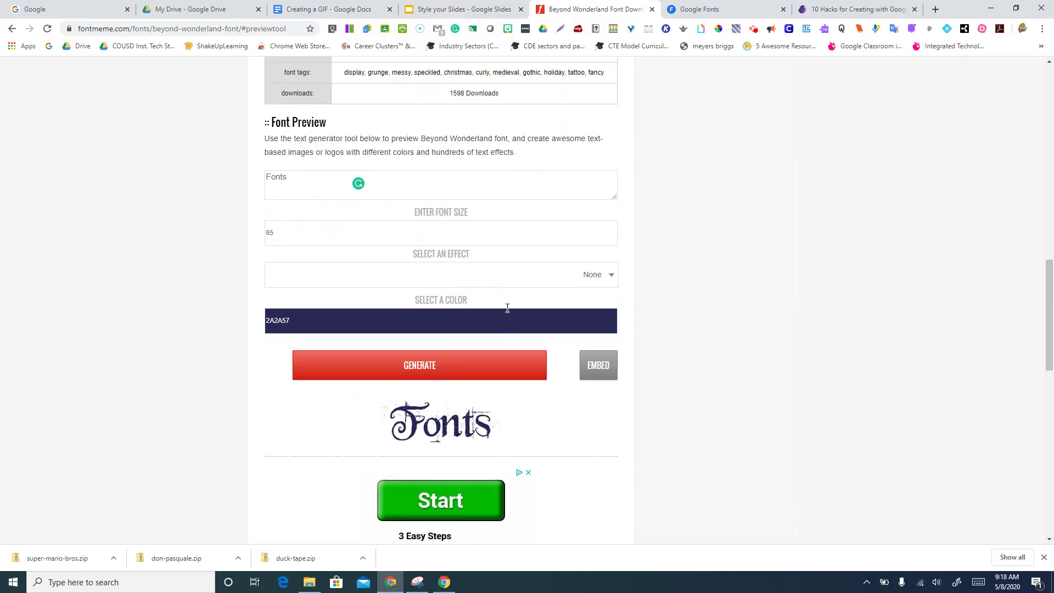
scroll(483, 279, "up", 3)
scroll(481, 278, "down", 3)
left_click(586, 368)
left_click(455, 368)
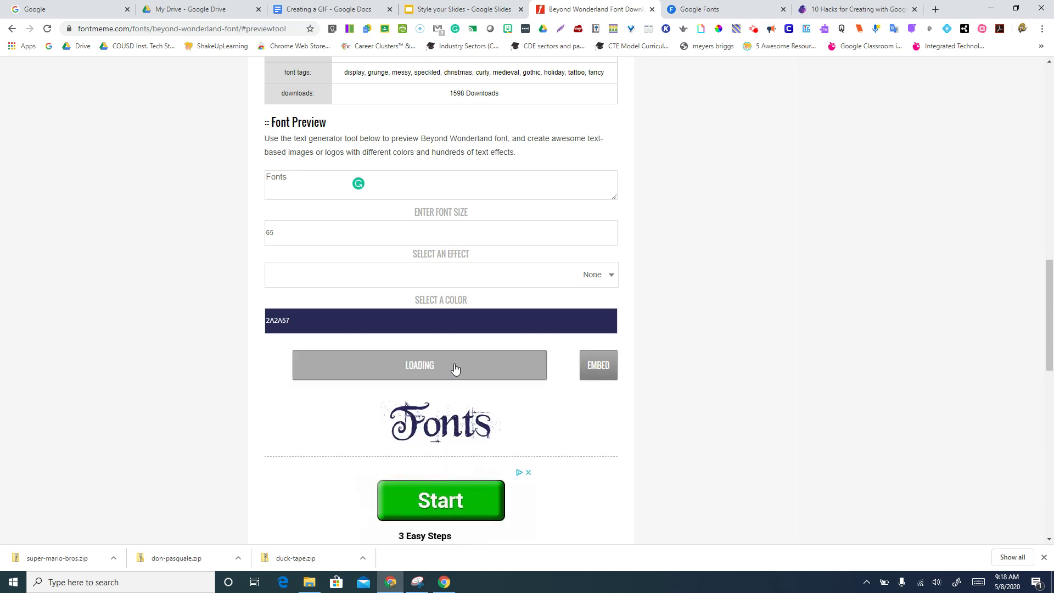
left_click(589, 367)
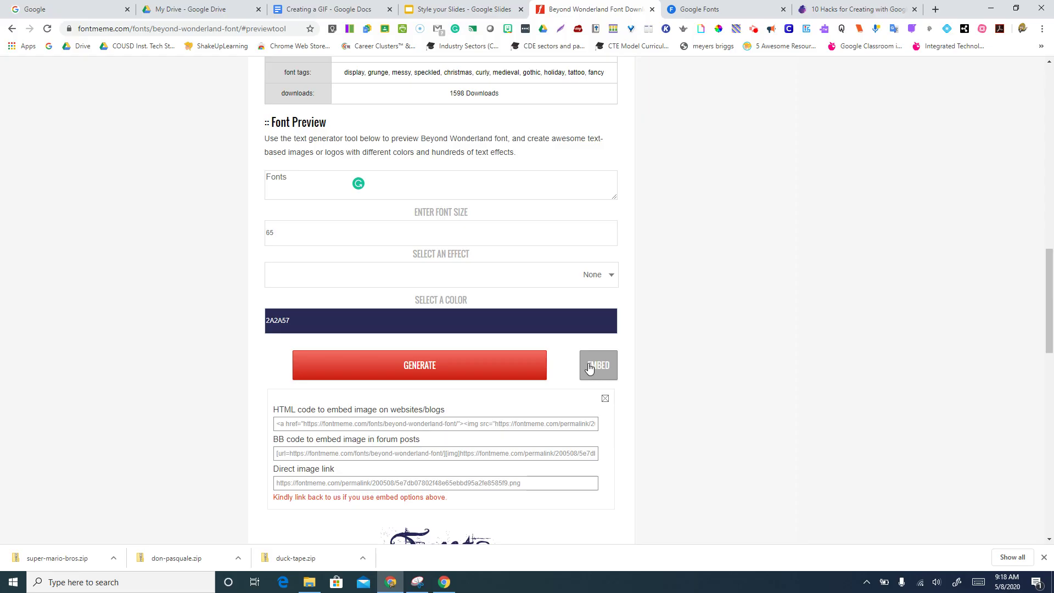
left_click(454, 10)
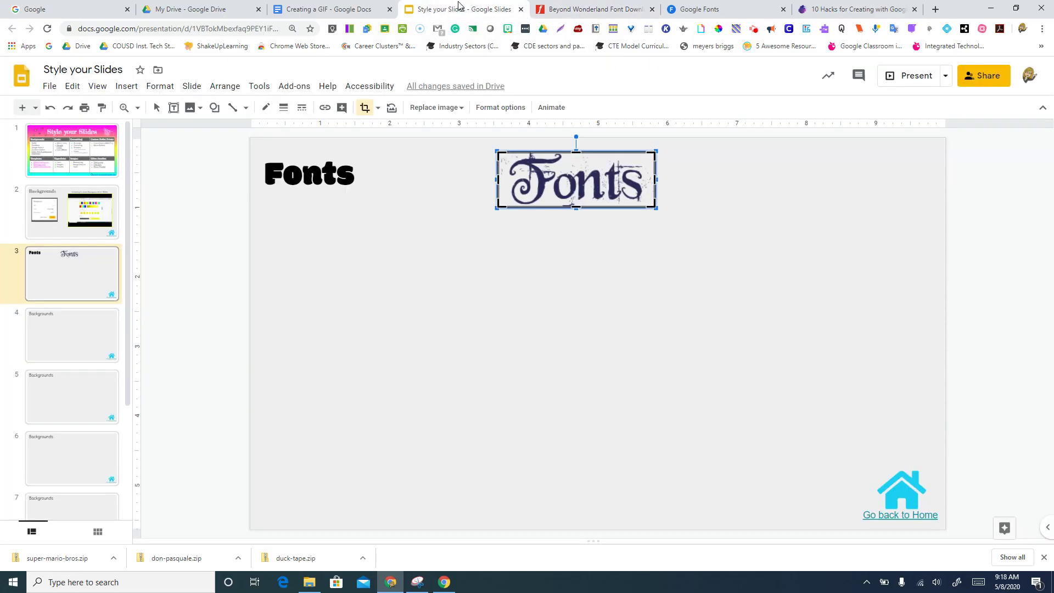
Exit cropping and drag the Fonts image's corner handle to enlarge it slightly
left_click(563, 176)
mouse_move(562, 176)
left_mouse_down()
mouse_move(541, 223)
mouse_move(555, 258)
mouse_move(561, 178)
left_mouse_up()
mouse_move(653, 209)
left_mouse_down()
mouse_move(730, 238)
mouse_move(665, 216)
left_mouse_up()
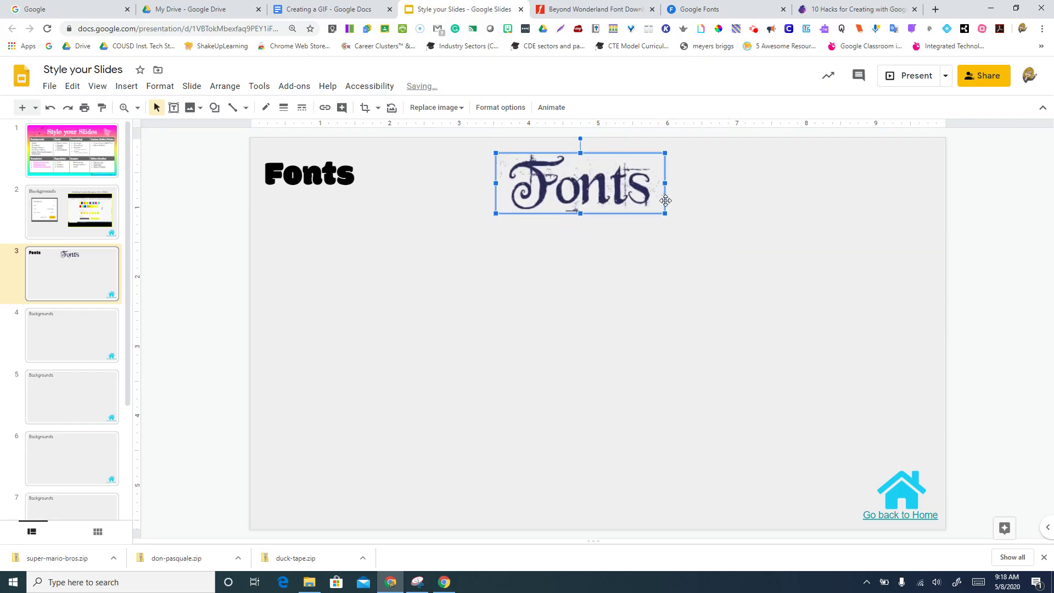
left_click(544, 9)
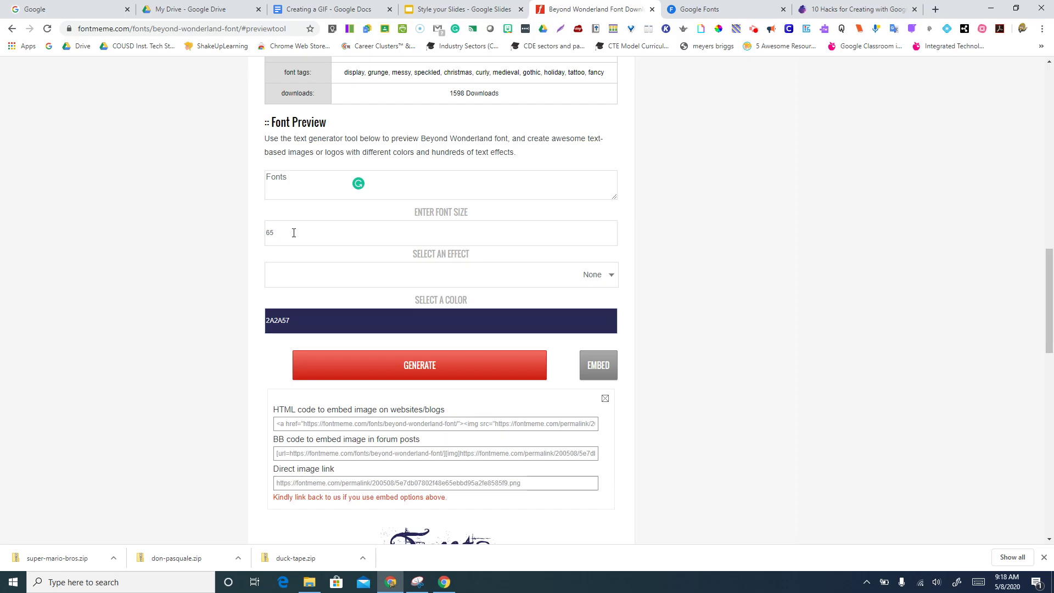
Confirm the Fonts title is set in Modak, then reselect the Fonts image
left_click(446, 12)
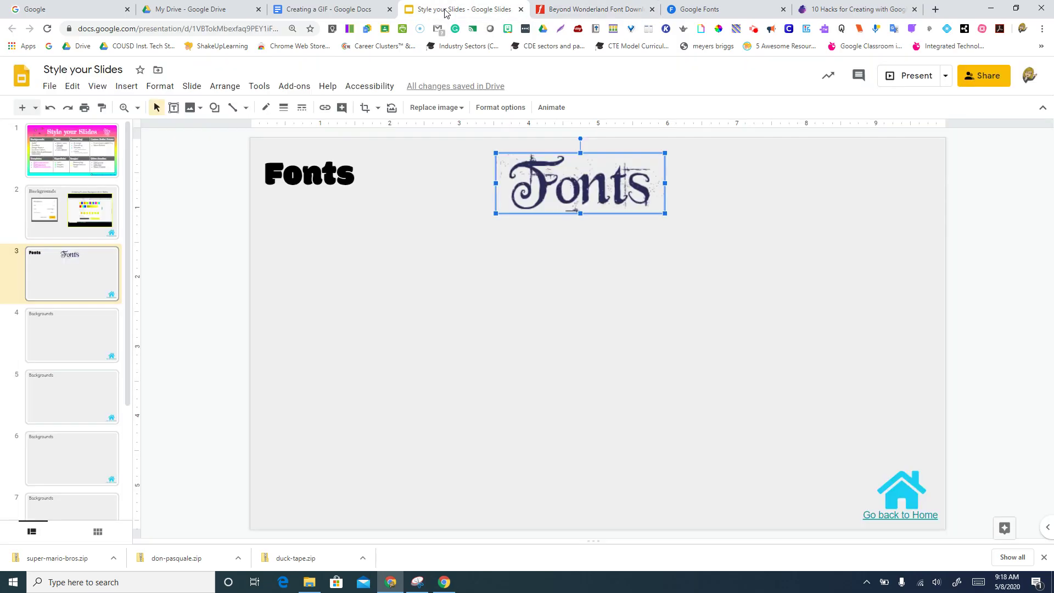
left_click(351, 176)
left_click(387, 107)
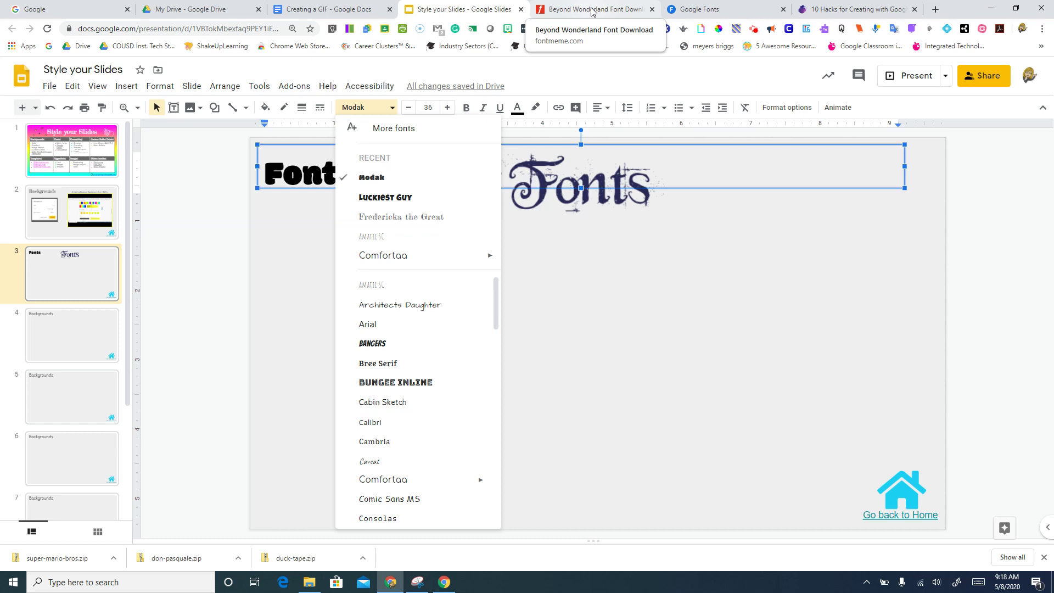
left_click(592, 204)
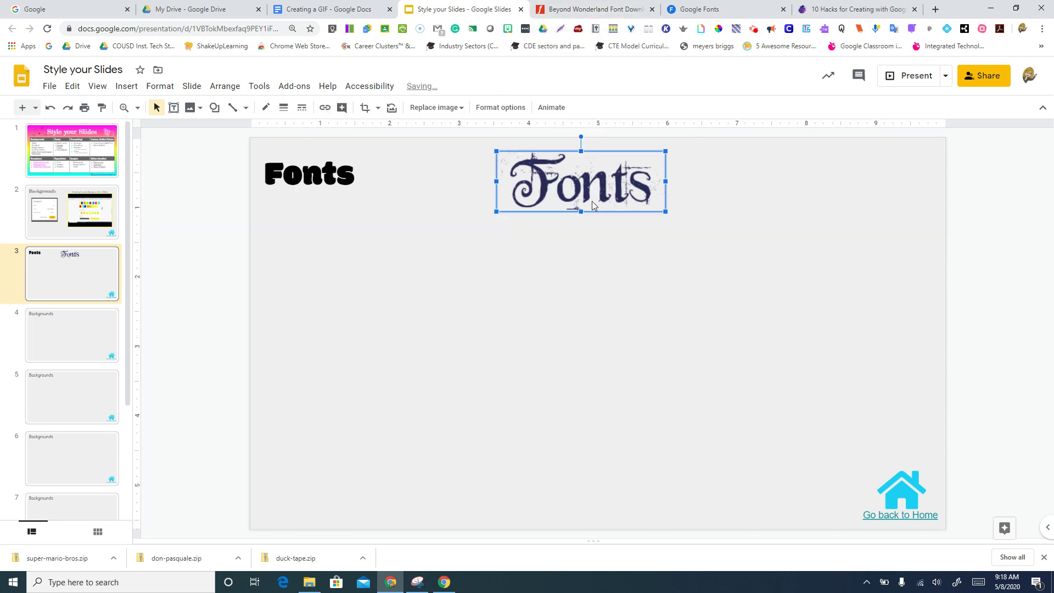